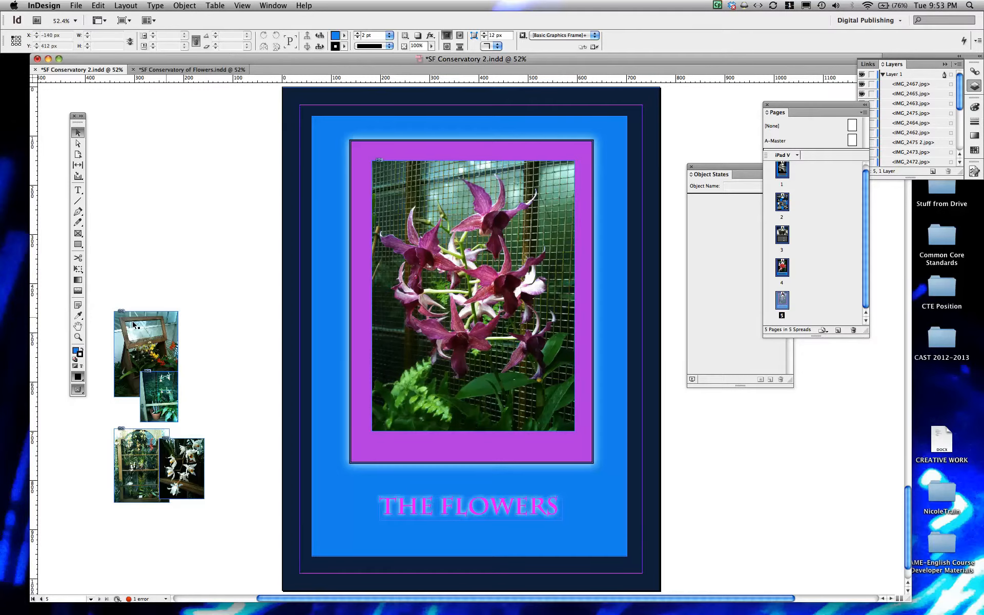
- Delete the four loose photos from the pasteboard beside page 5 and duplicate that page
left_click_drag(101, 285, 226, 534)
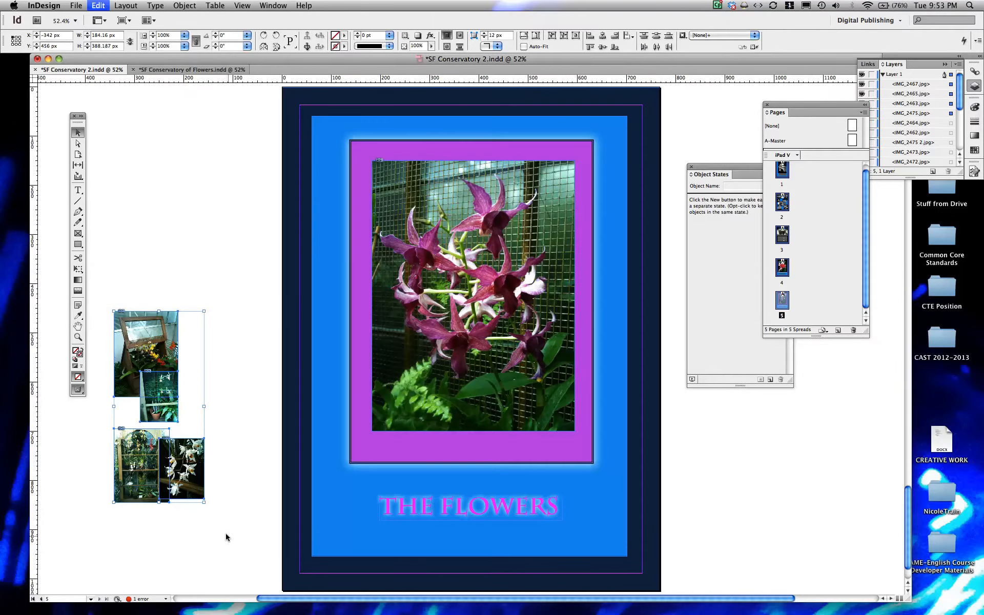
key("Delete")
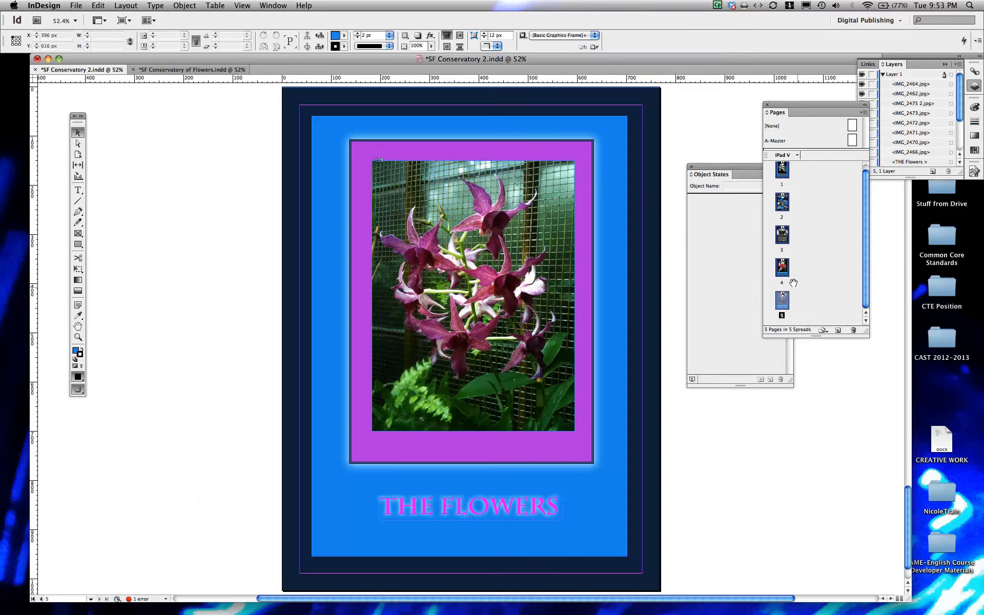
left_click_drag(782, 301, 836, 332)
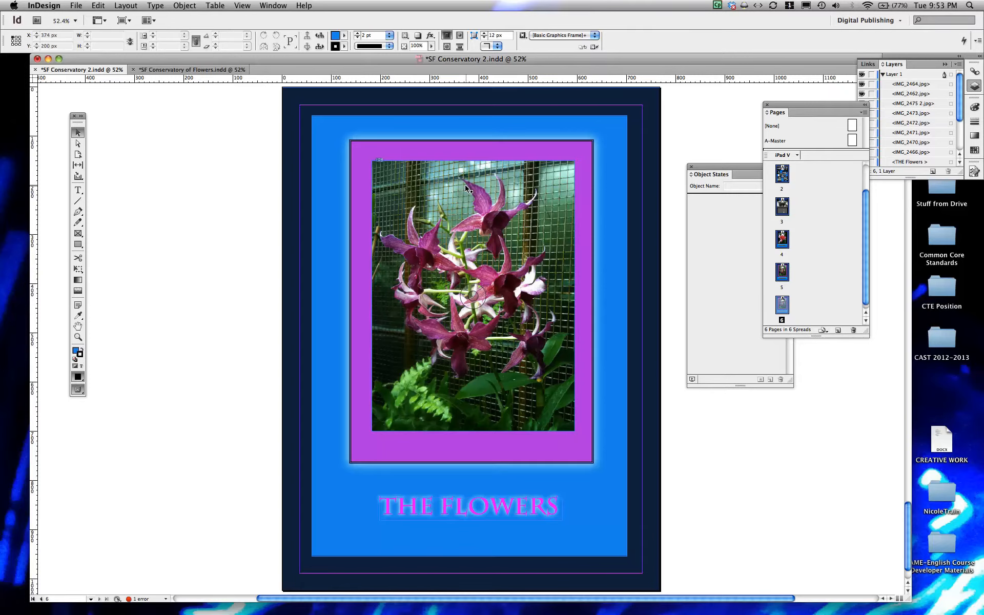
- Shift the top orchid photo aside to reveal the stack beneath it, and undo the move
left_click_drag(466, 186, 489, 180)
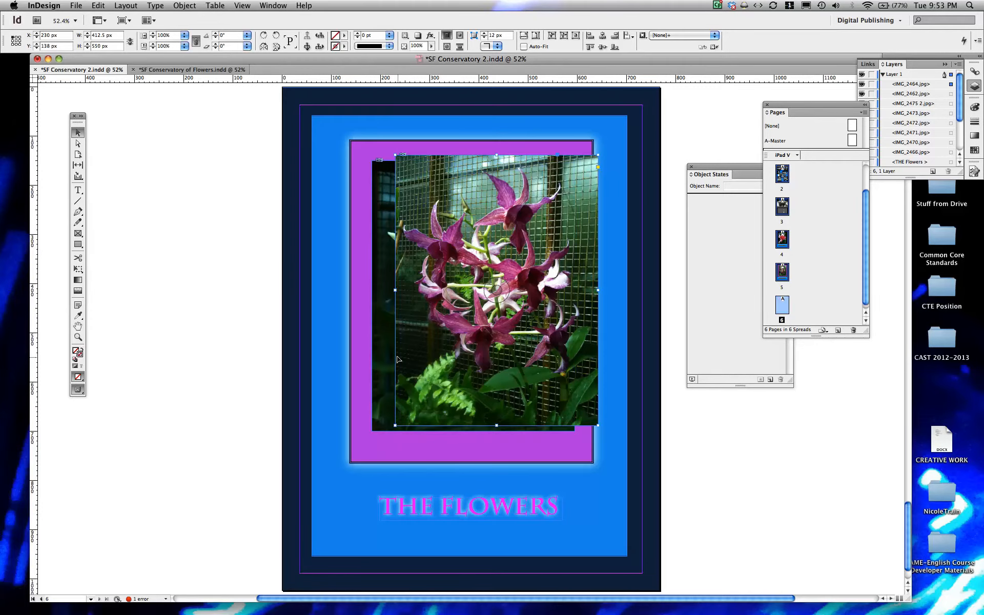
key("super+z")
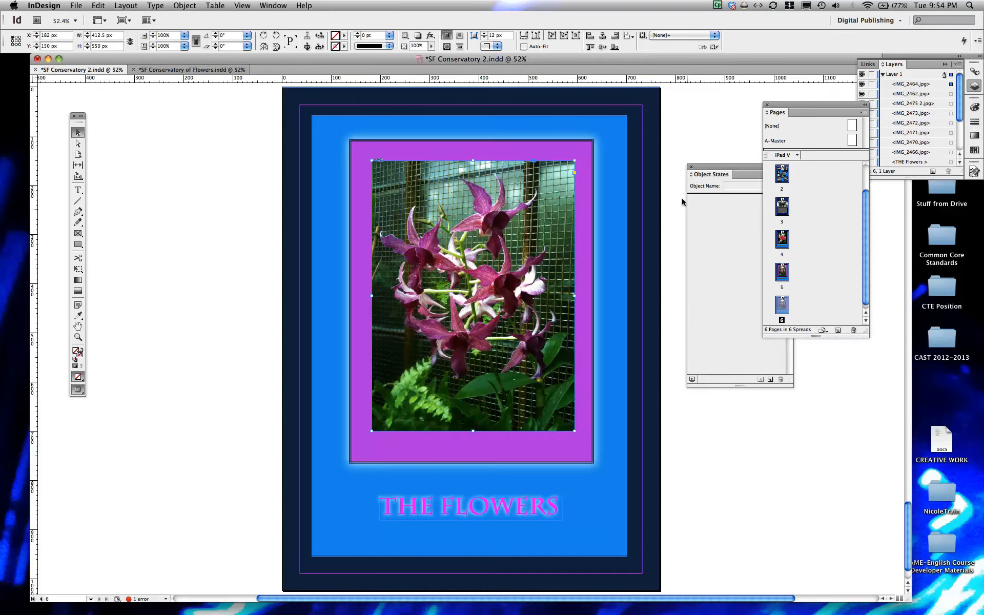
- Select all eight stacked flower photos on Layer 1, from IMG_2464.jpg down through IMG_2466.jpg
left_click(706, 176)
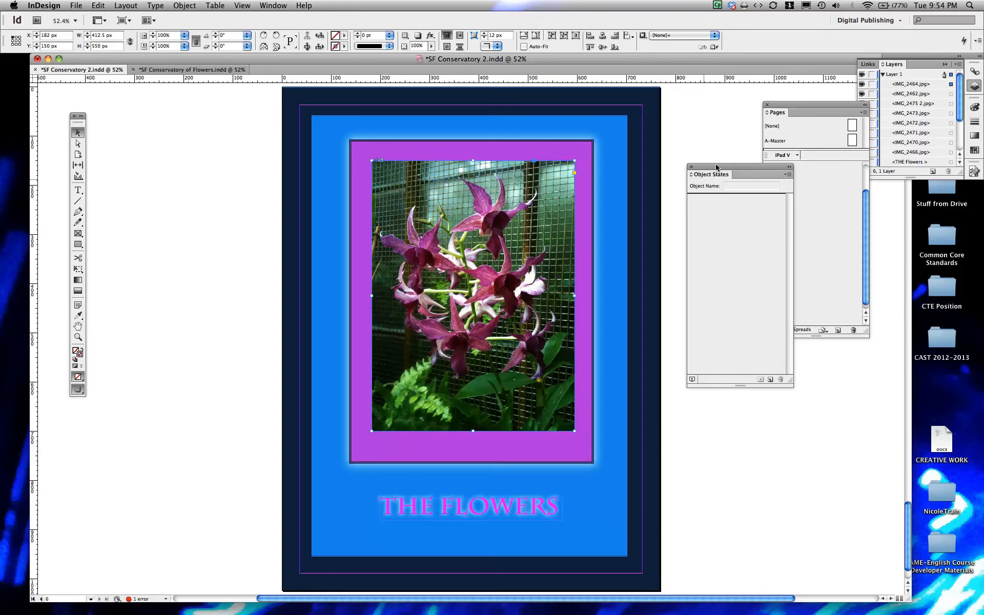
left_click_drag(718, 173, 714, 173)
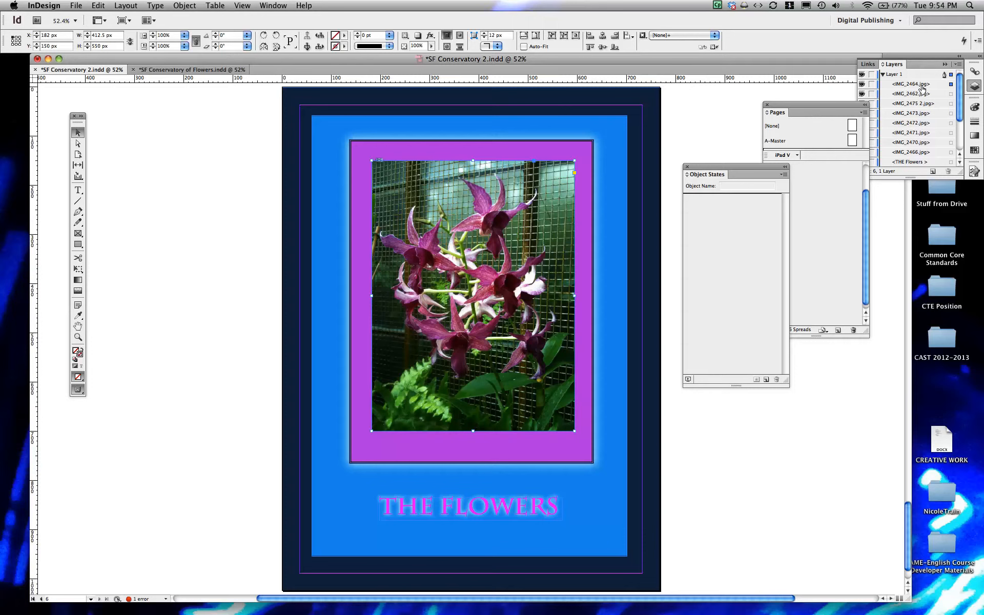
left_click(973, 86)
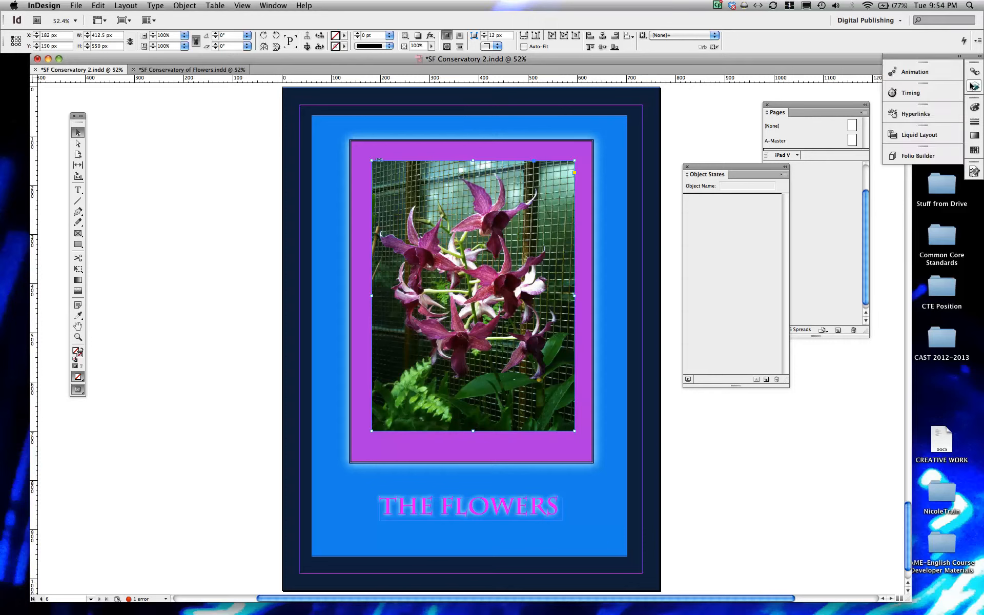
left_click(973, 86)
left_click(973, 86)
left_click(971, 86)
scroll(910, 86, "down", 3)
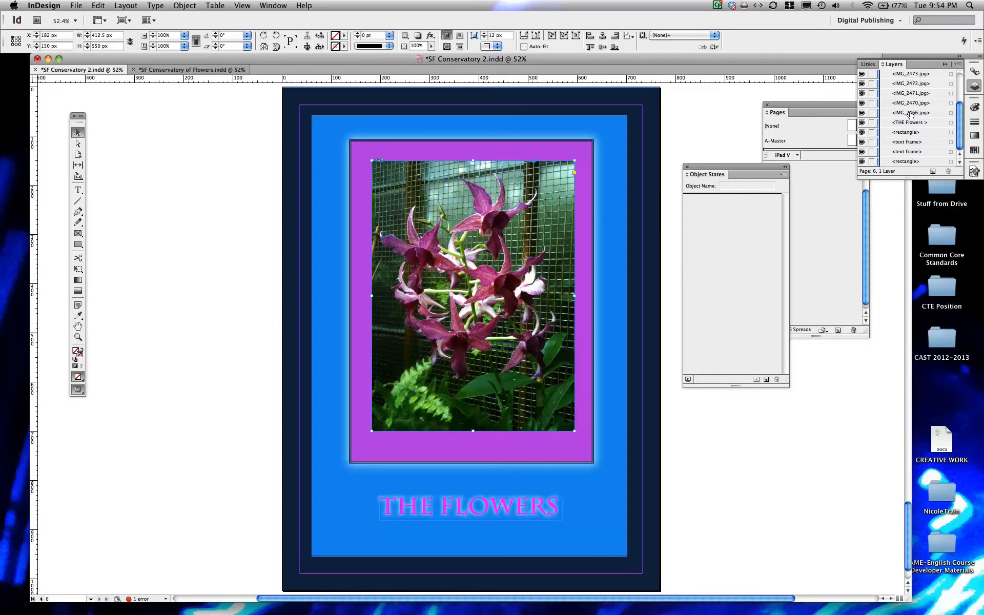
left_click(949, 114)
left_click(950, 104, "shift")
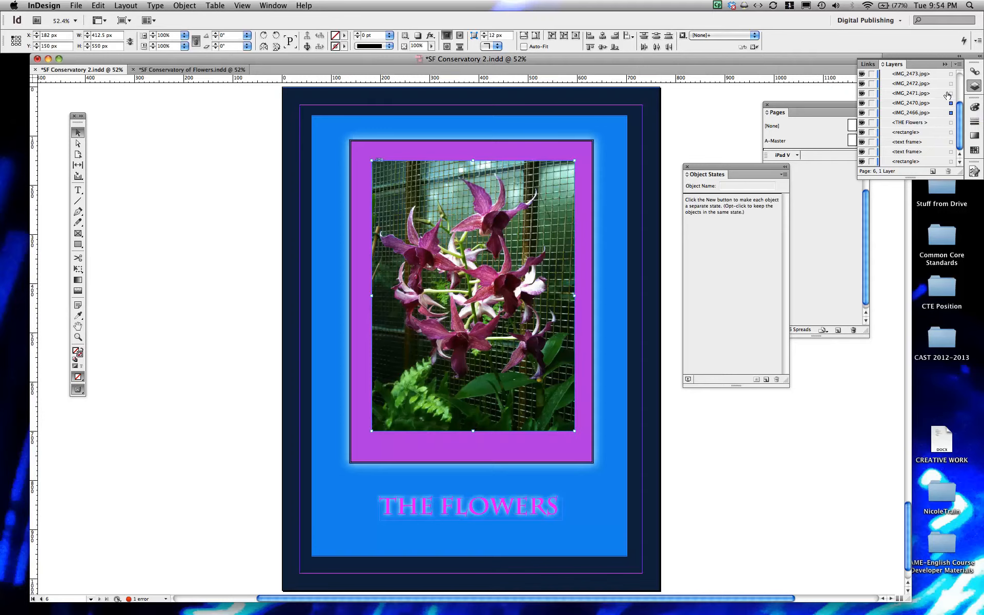
left_click(948, 94, "shift")
left_click(946, 83, "shift")
left_click(950, 74, "shift")
left_click_drag(958, 114, 959, 98)
left_click(950, 94, "shift")
left_click(950, 84, "shift")
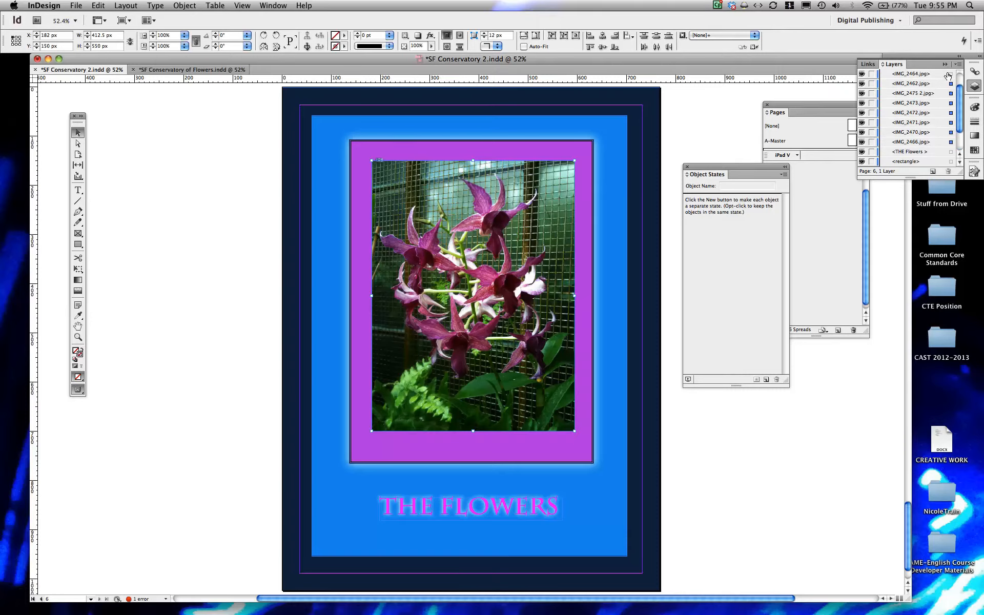
left_click(950, 75, "shift")
left_click_drag(957, 91, 957, 80)
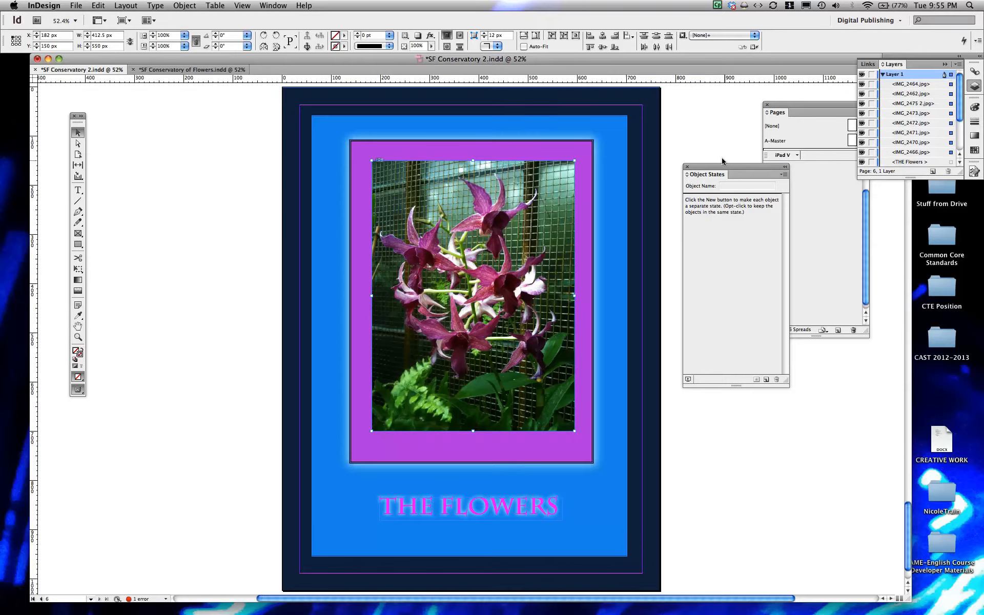
- Convert the selected photos into a multi-state object and name it Flowers
left_click(272, 5)
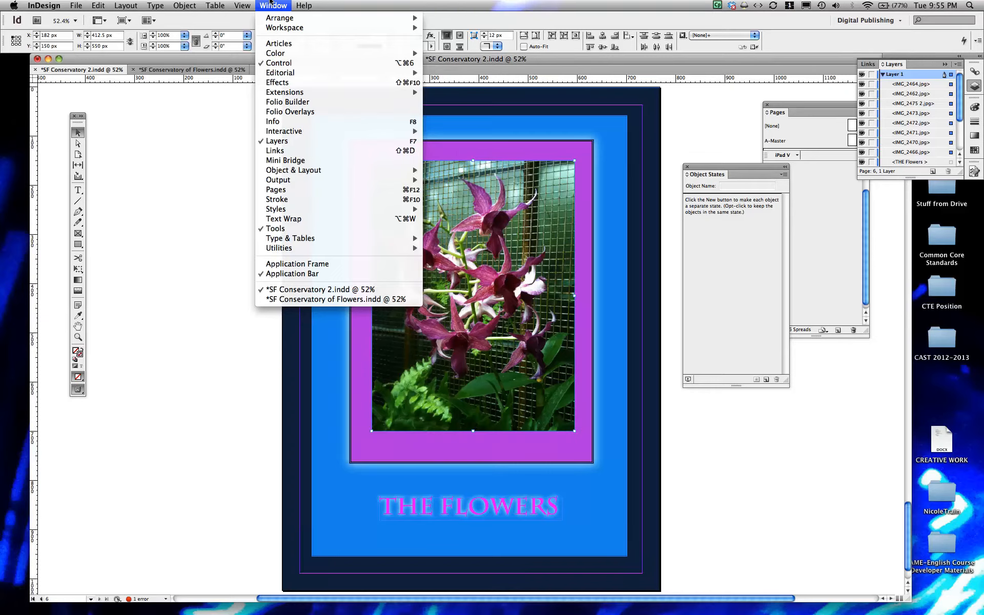
left_click(559, 62)
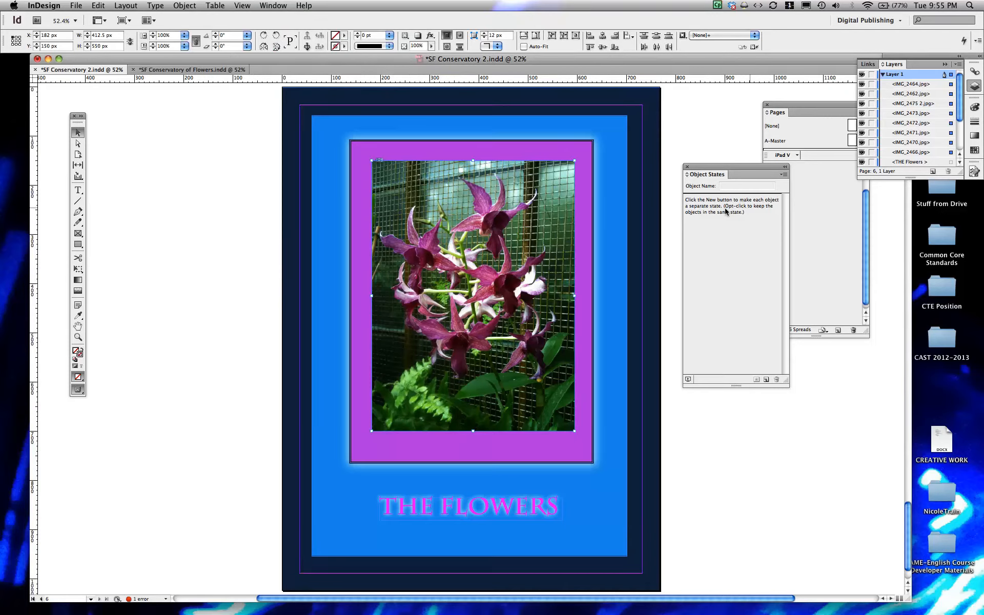
left_click(763, 379)
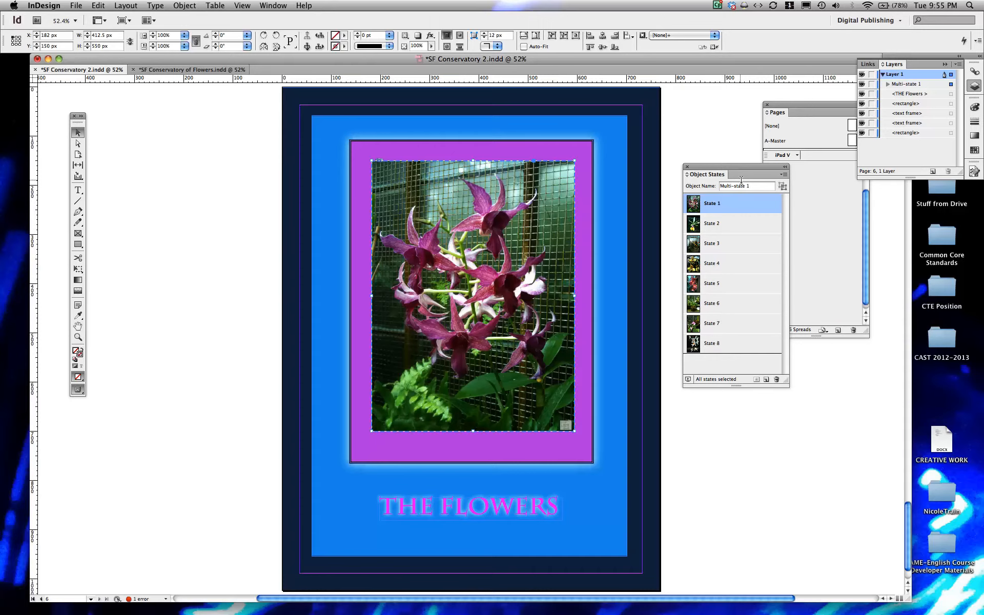
left_click_drag(749, 185, 710, 185)
type("Flowers")
left_click(804, 380)
left_click(547, 309)
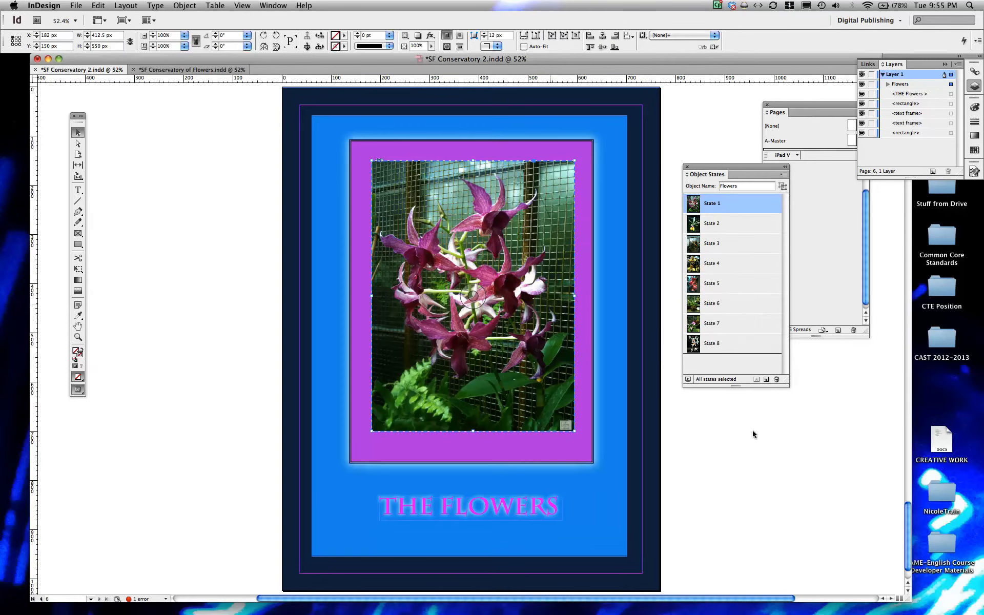
left_click(761, 448)
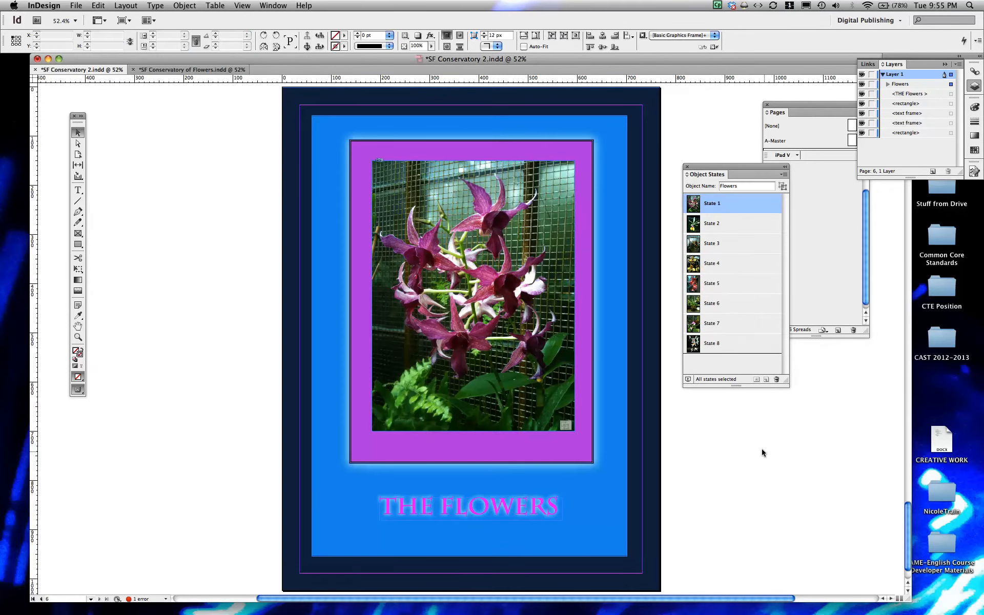
left_click(531, 303)
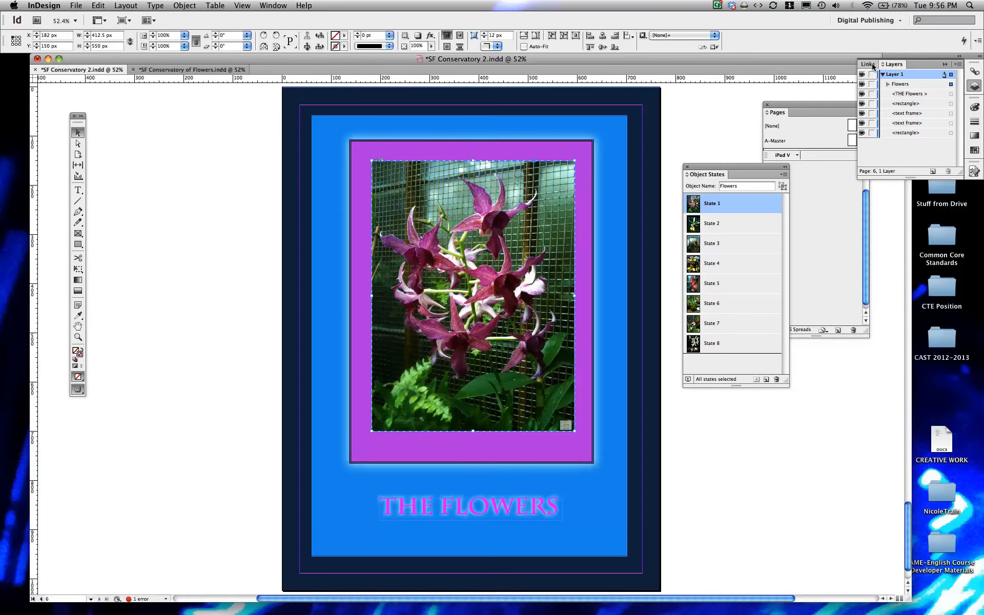
- Bring up the Buttons and Forms settings and open the Sample Buttons And Forms library
left_click(944, 64)
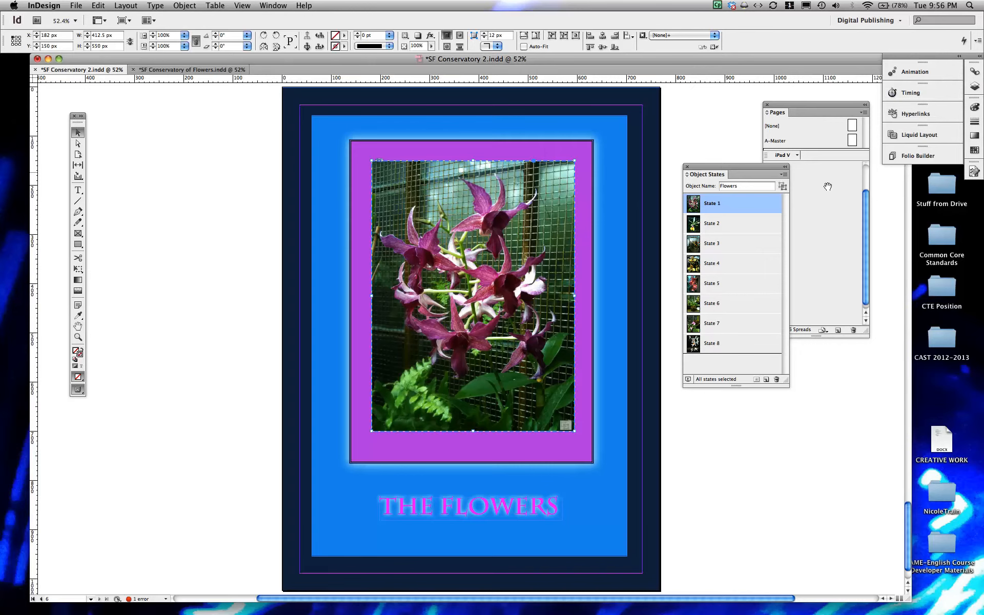
left_click(260, 5)
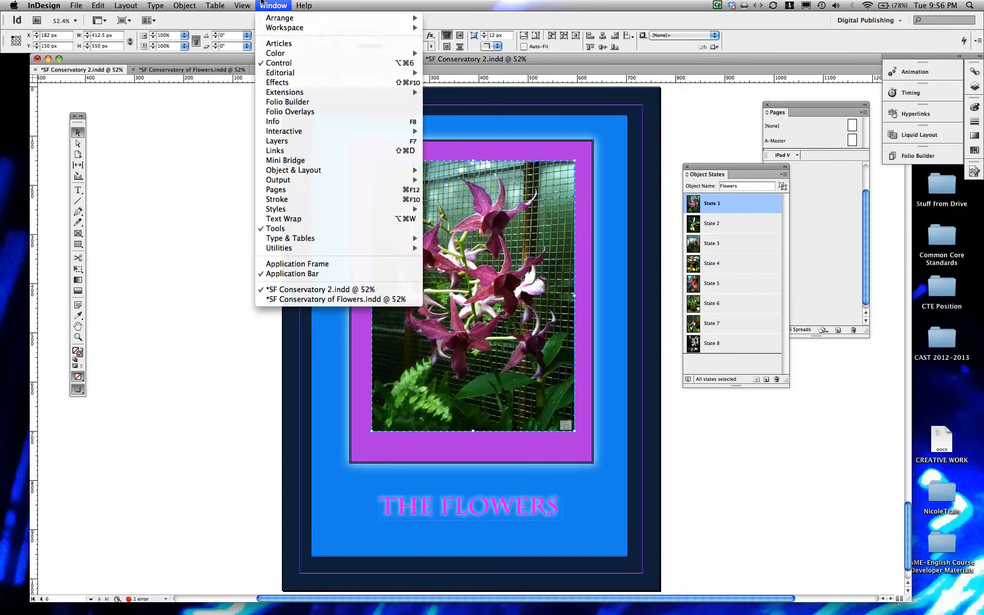
mouse_move(280, 169)
mouse_move(290, 133)
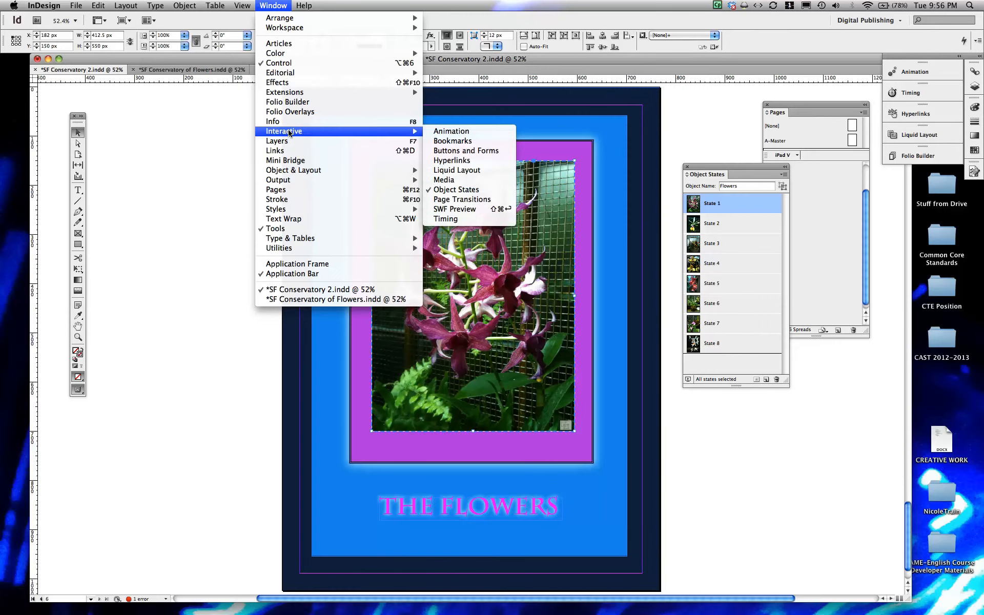
left_click(435, 152)
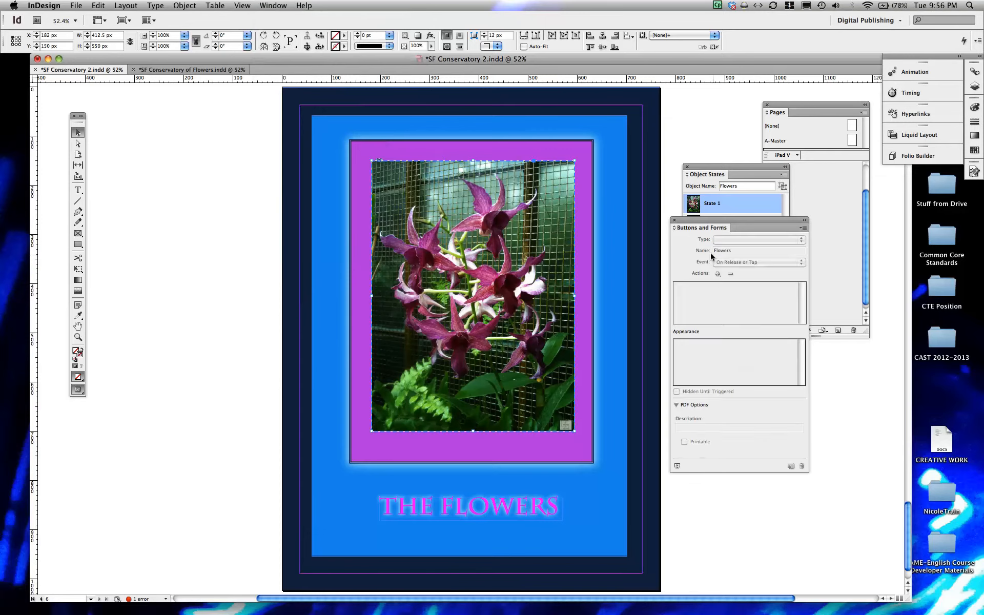
mouse_move(725, 220)
left_mouse_down()
mouse_move(763, 211)
mouse_move(738, 215)
left_mouse_up()
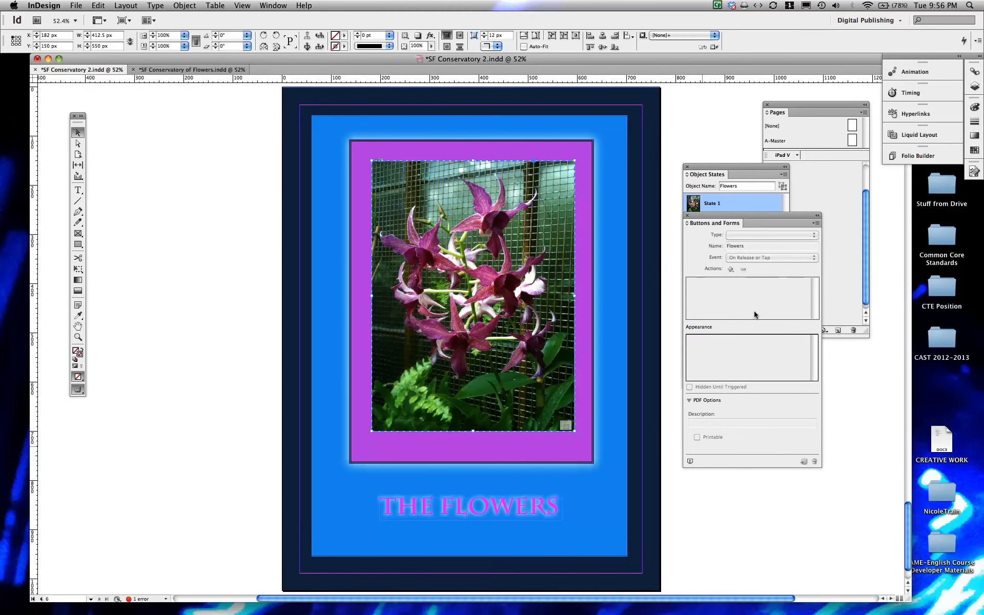
left_click(815, 224)
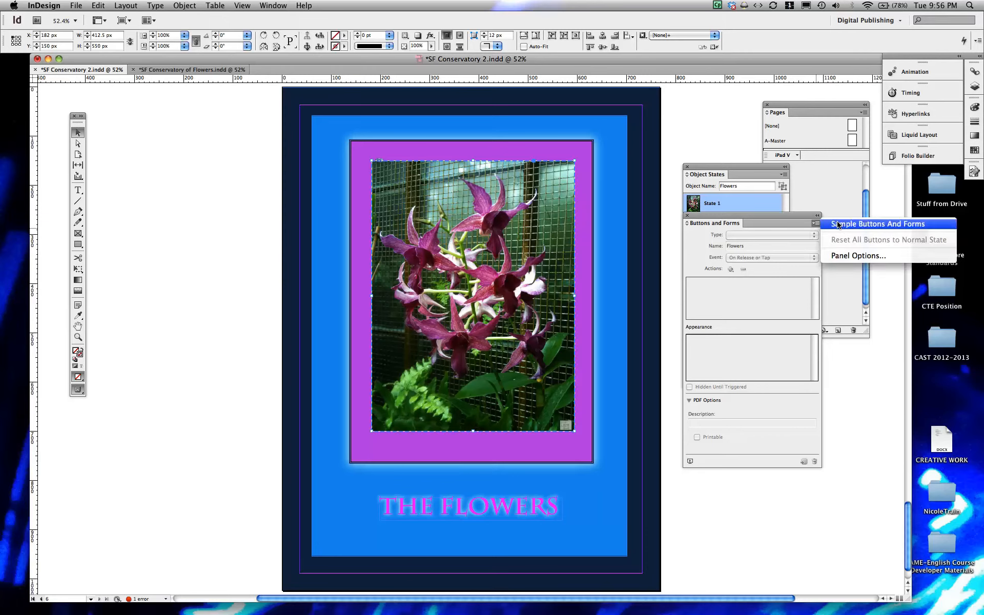
left_click(838, 225)
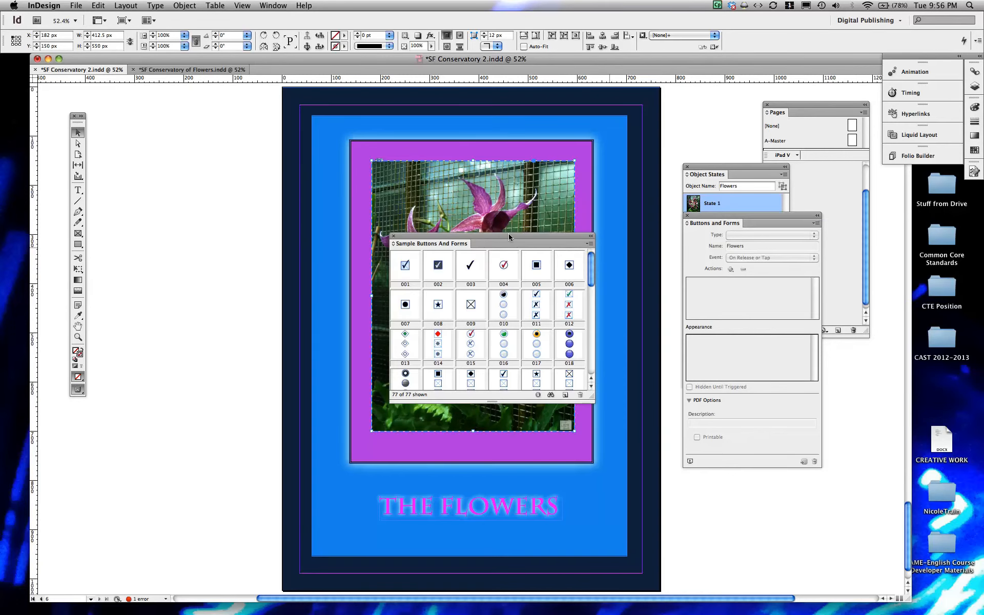
- Place sample arrow buttons 133 and 134 below the THE FLOWERS title and close the sample library
left_click_drag(508, 232, 534, 204)
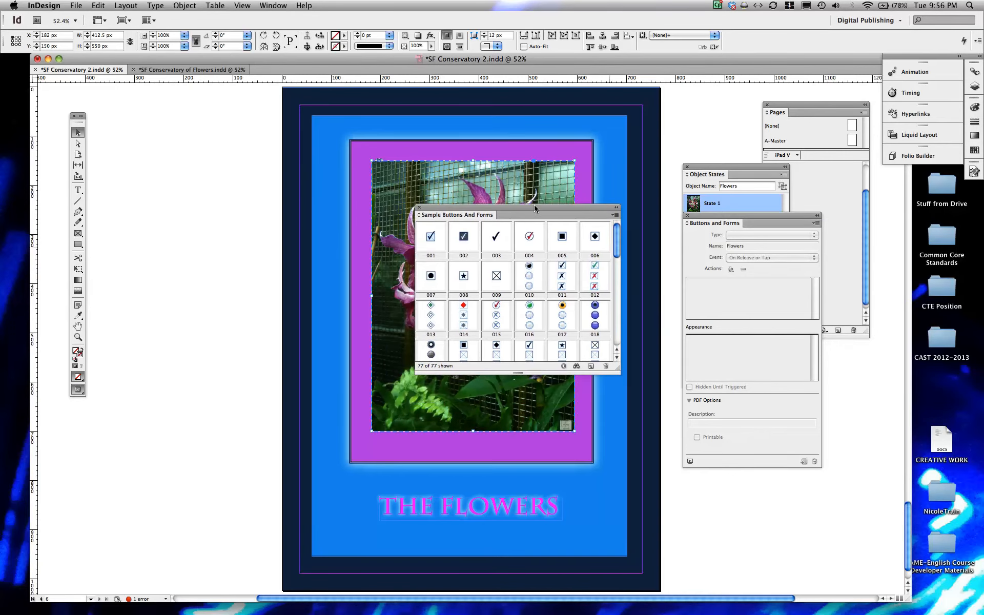
scroll(547, 315, "down", 5)
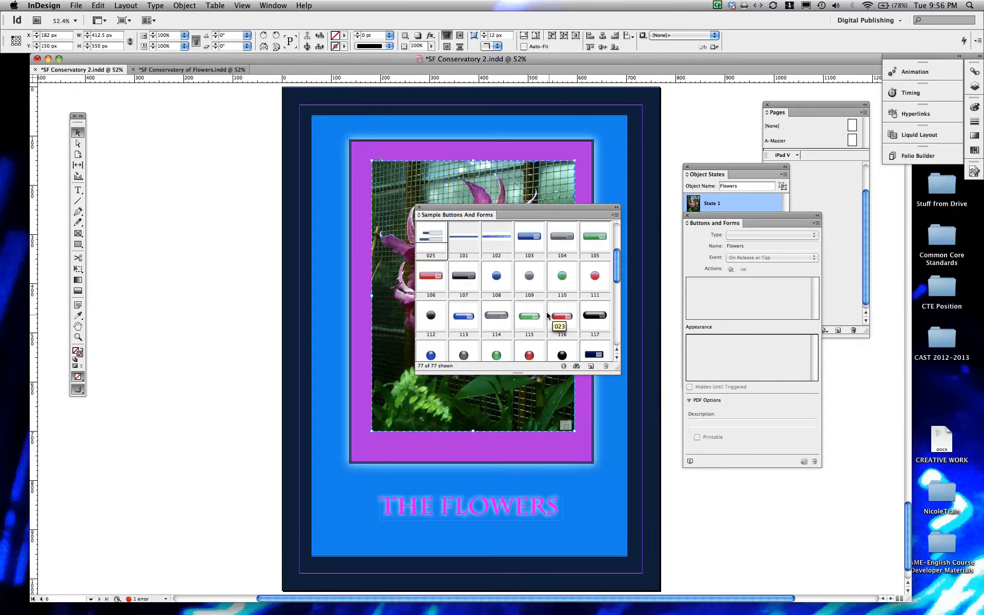
scroll(547, 316, "down", 4)
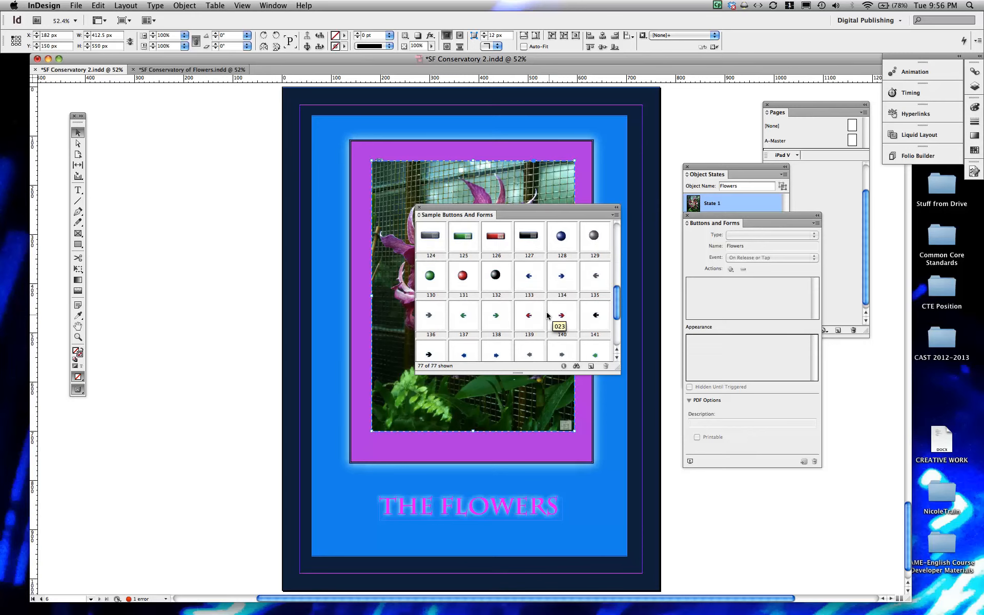
scroll(554, 286, "down", 1)
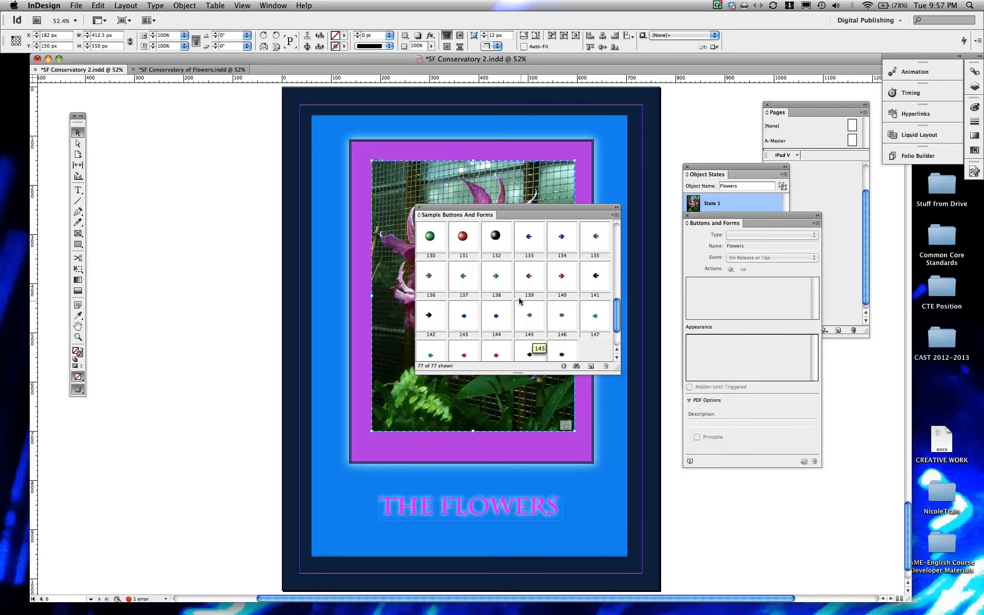
scroll(518, 297, "down", 1)
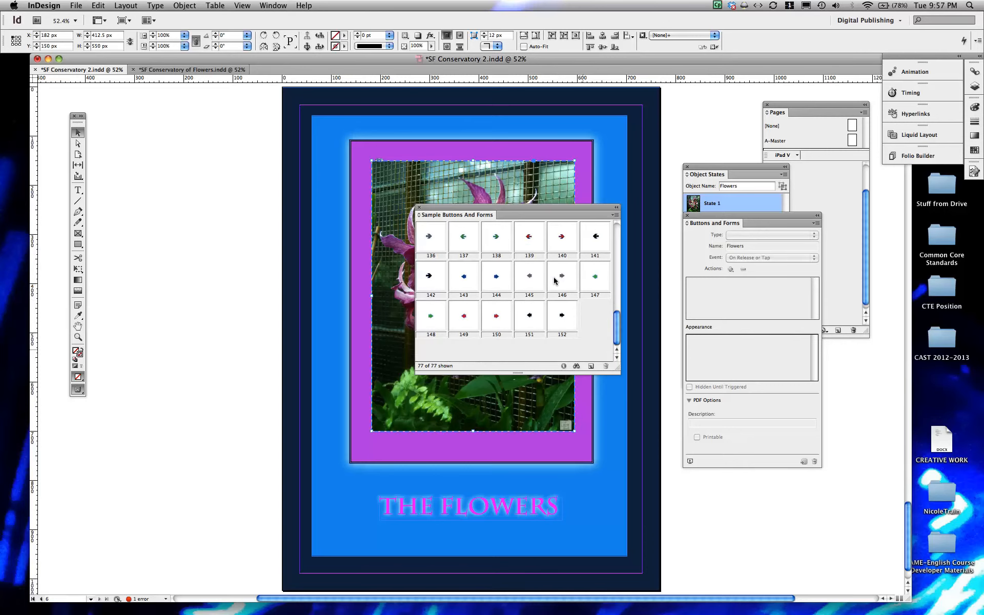
scroll(550, 272, "up", 1)
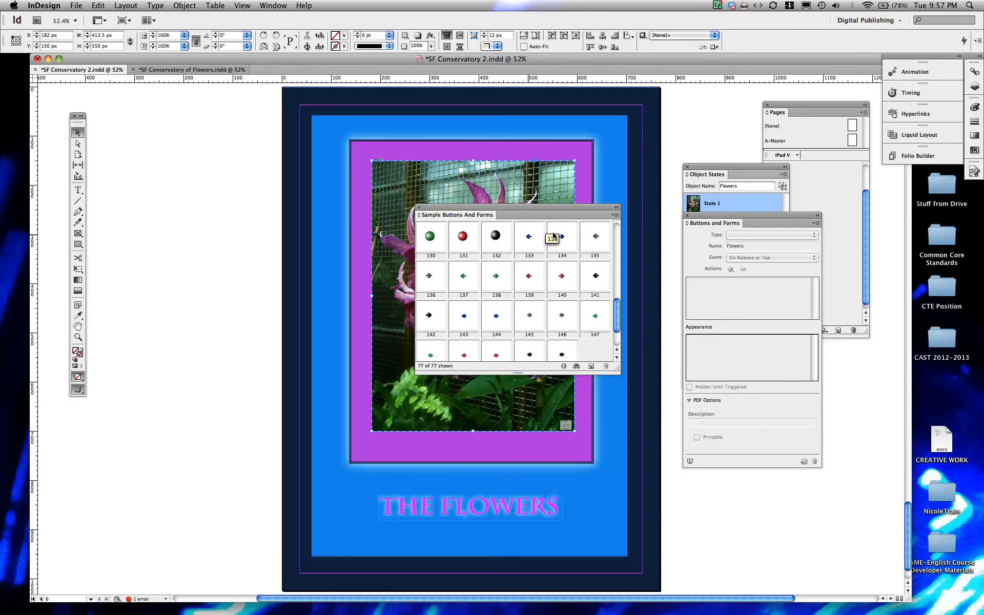
mouse_move(525, 234)
left_mouse_down()
mouse_move(388, 519)
mouse_move(411, 533)
left_mouse_up()
left_click_drag(559, 239, 519, 532)
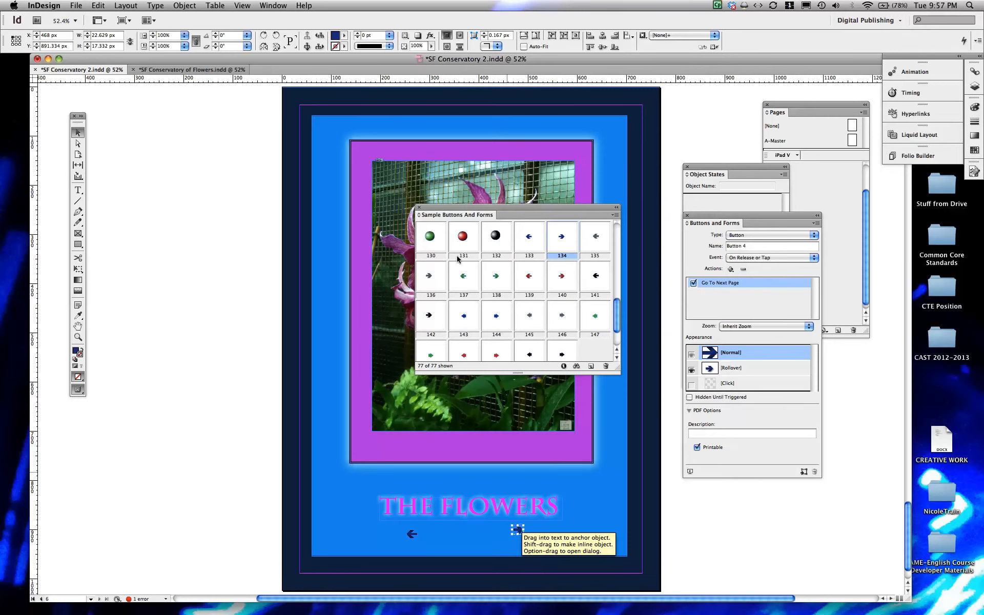
left_click(417, 207)
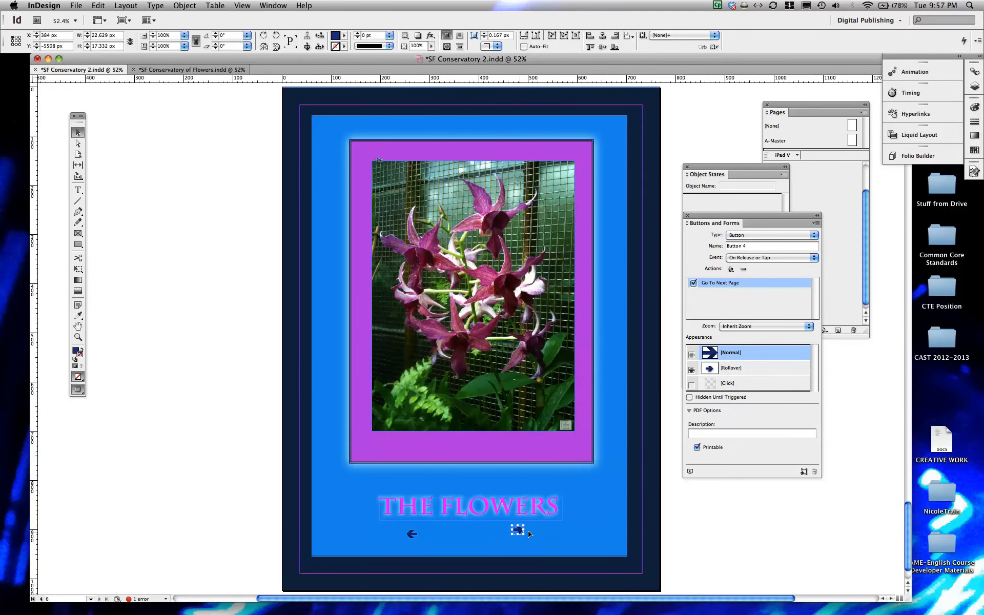
- Line up the two arrow buttons closer together below the title and enlarge the pair to about 168 by 29 px
left_click_drag(518, 532, 519, 535)
left_click_drag(413, 535, 446, 536)
left_click_drag(519, 534, 508, 534)
left_click(445, 535, "shift")
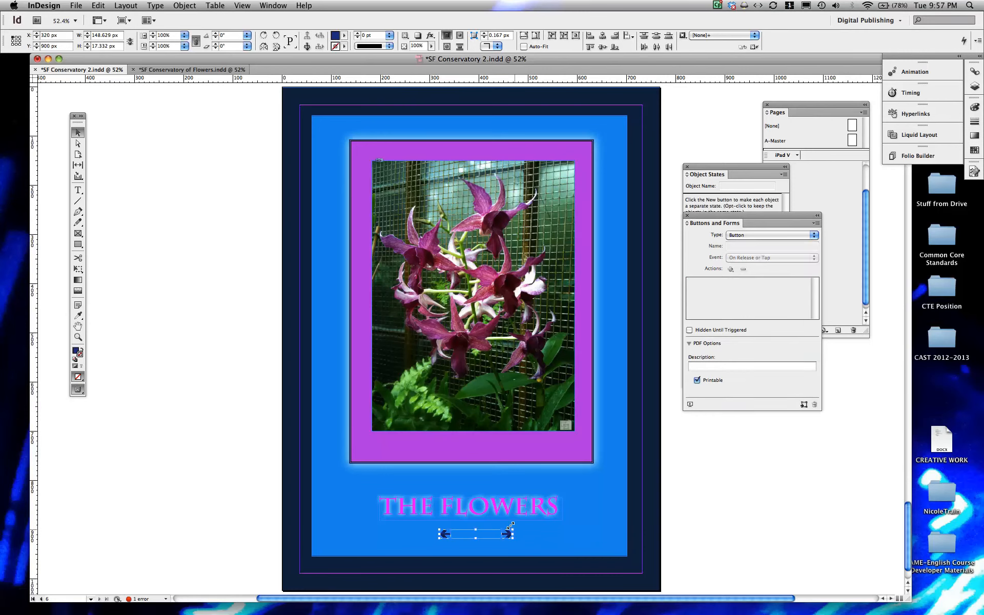
left_click_drag(512, 524, 521, 523)
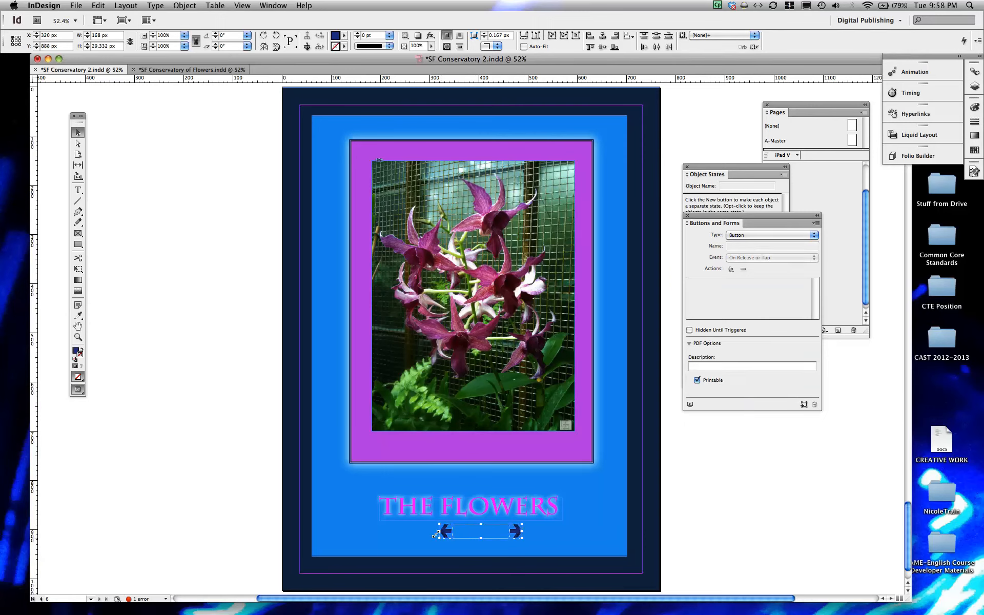
- Enlarge the pair of arrow buttons to about 241 by 42 px and centre it below the THE FLOWERS title
left_click_drag(431, 537, 404, 545)
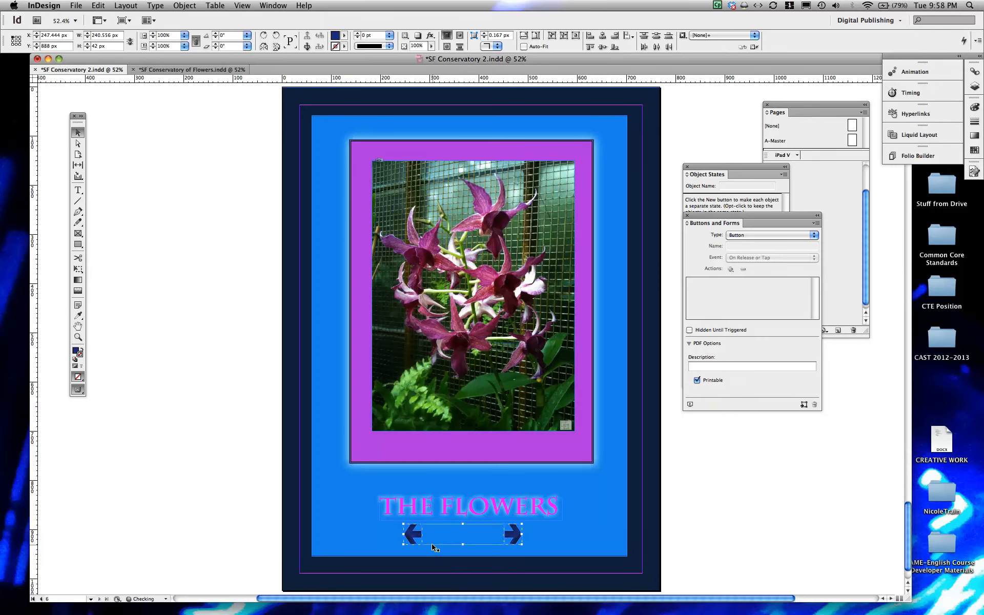
mouse_move(515, 534)
left_mouse_down()
mouse_move(542, 535)
mouse_move(527, 535)
left_mouse_up()
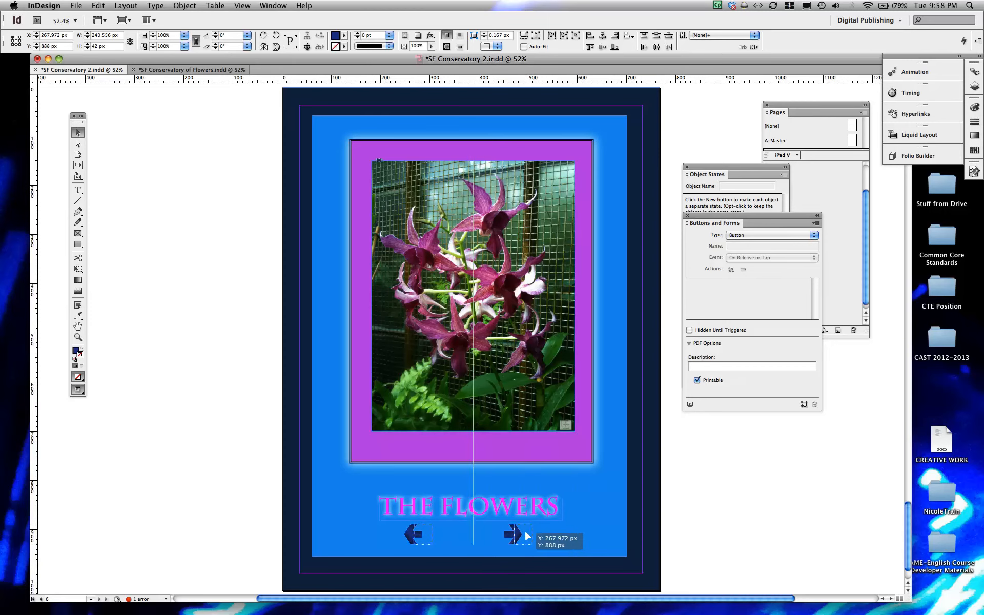
left_click_drag(527, 535, 527, 536)
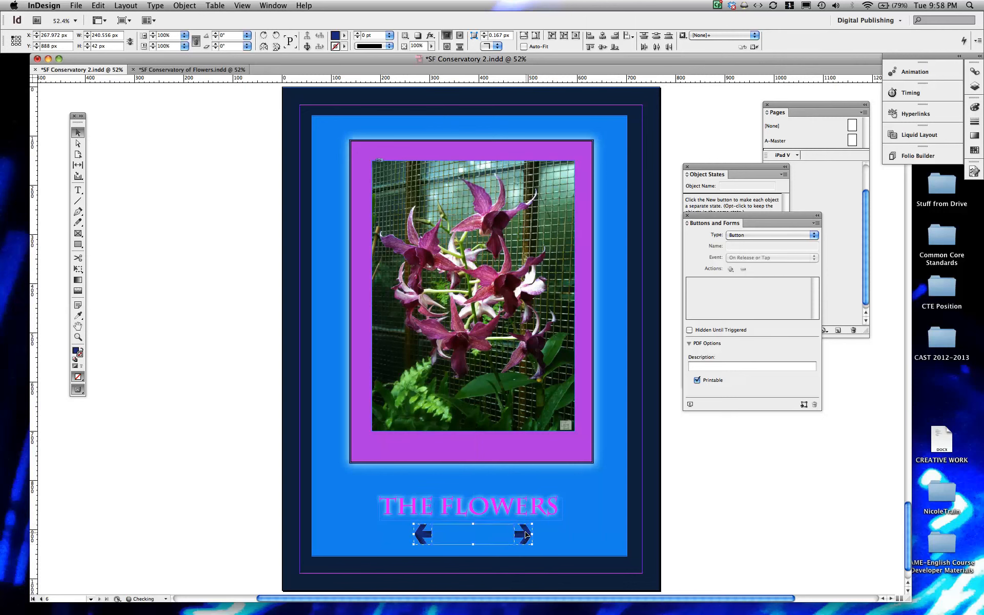
left_click(576, 529)
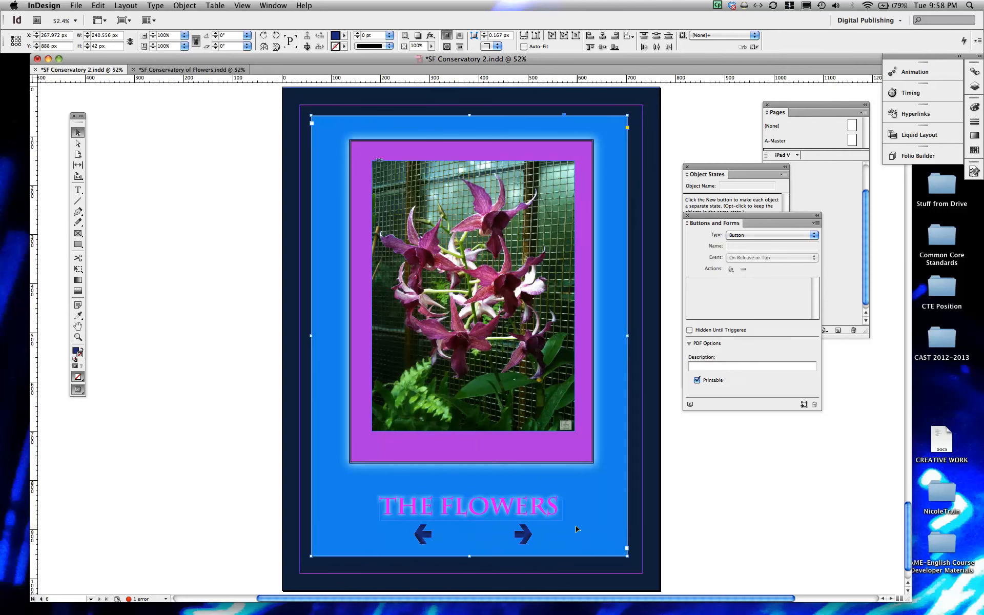
- Add a Go To Previous State action for the Flowers object to the left-pointing arrow button's On Release or Tap event
left_click(427, 538)
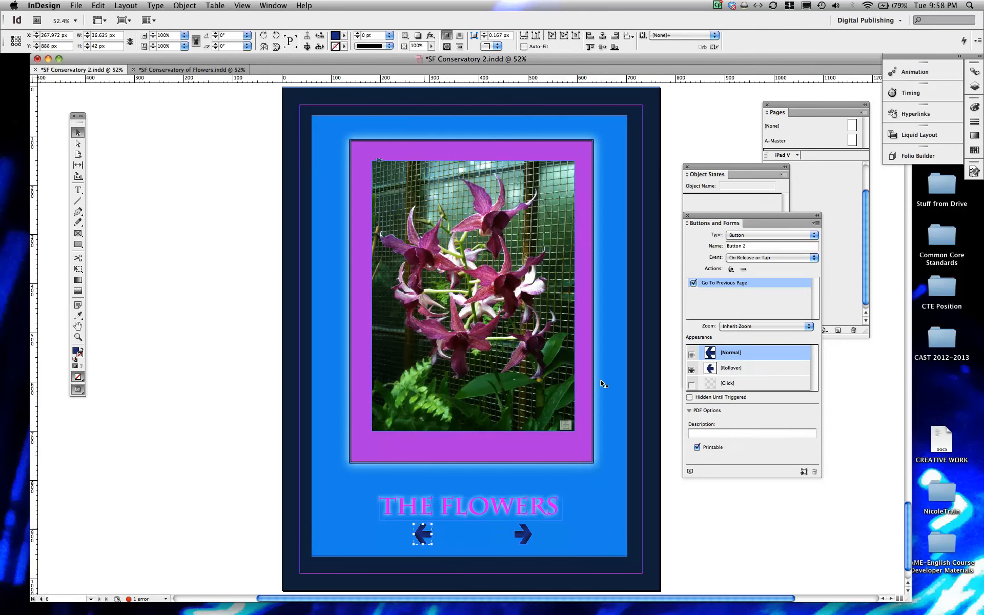
left_click_drag(726, 212, 713, 215)
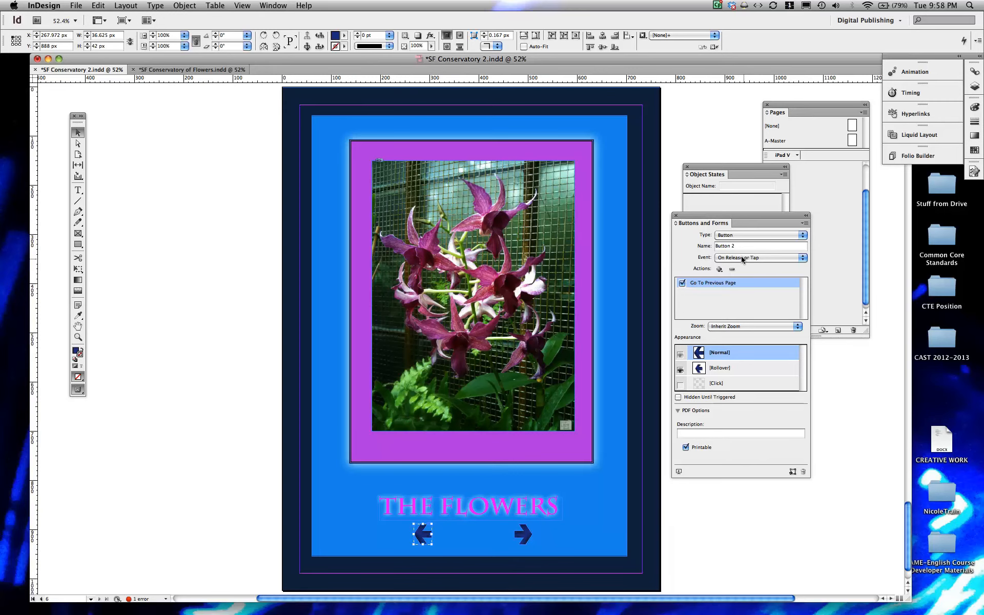
left_click(719, 270)
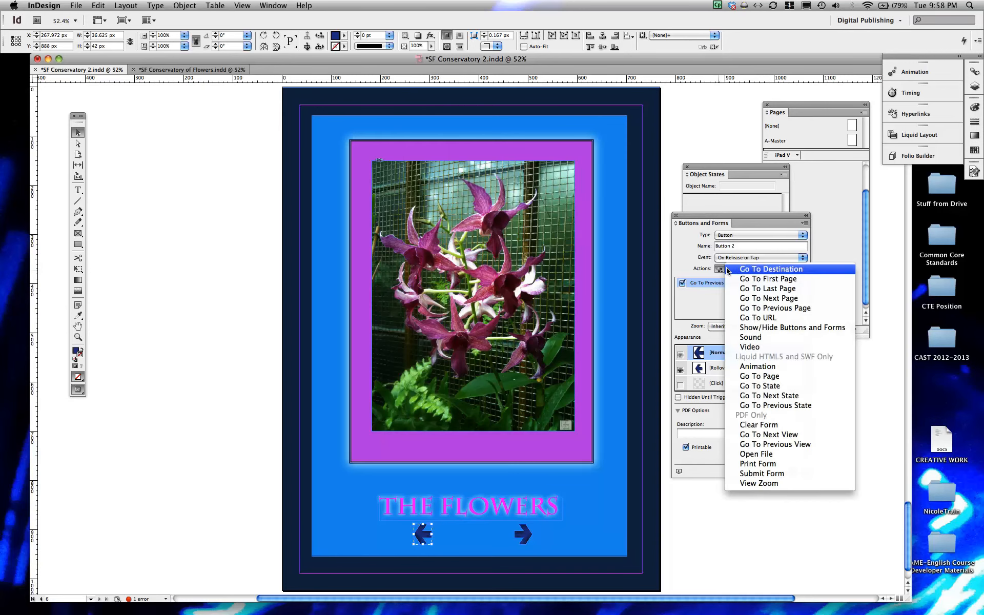
left_click(752, 406)
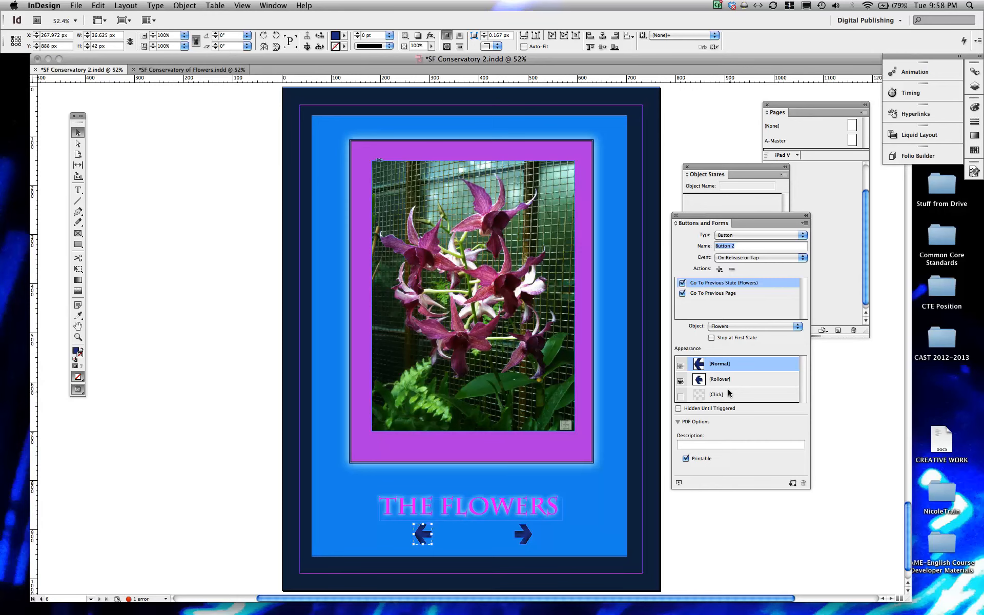
- Give the right-pointing arrow button an On Click event with a Go To Next State action for the Flowers object
left_click(522, 536)
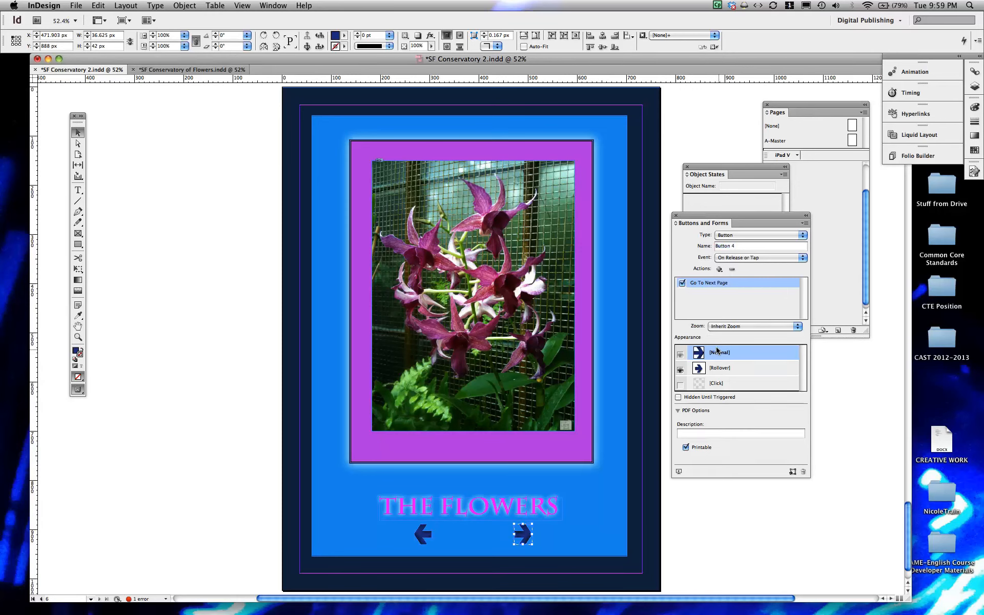
left_click(743, 258)
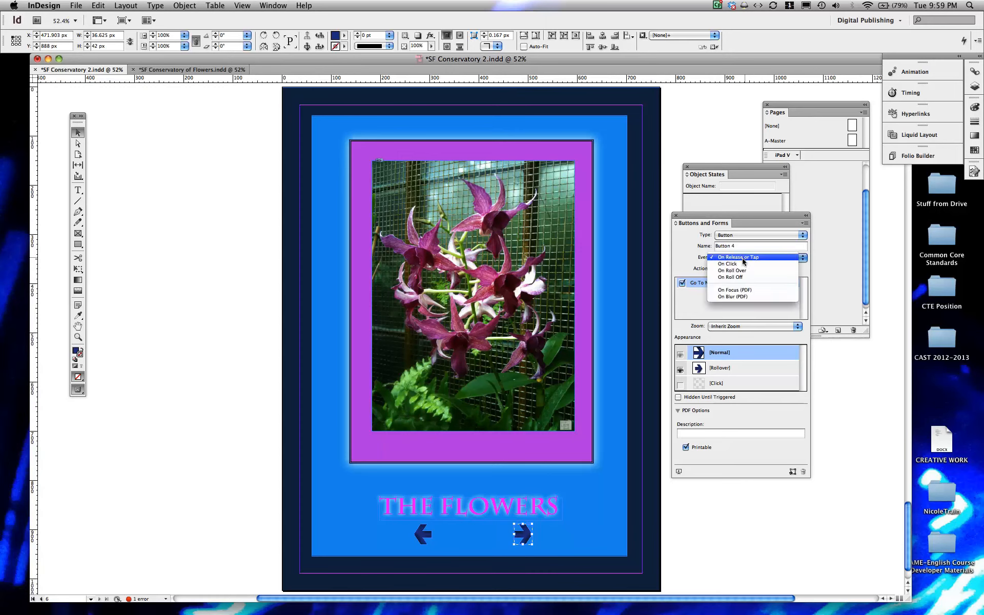
left_click(743, 263)
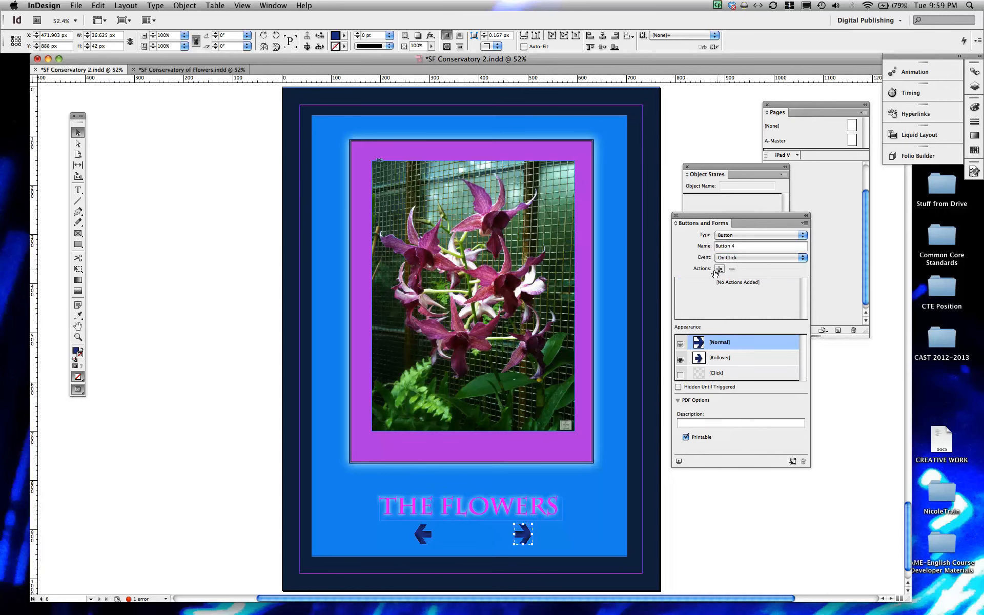
left_click(717, 269)
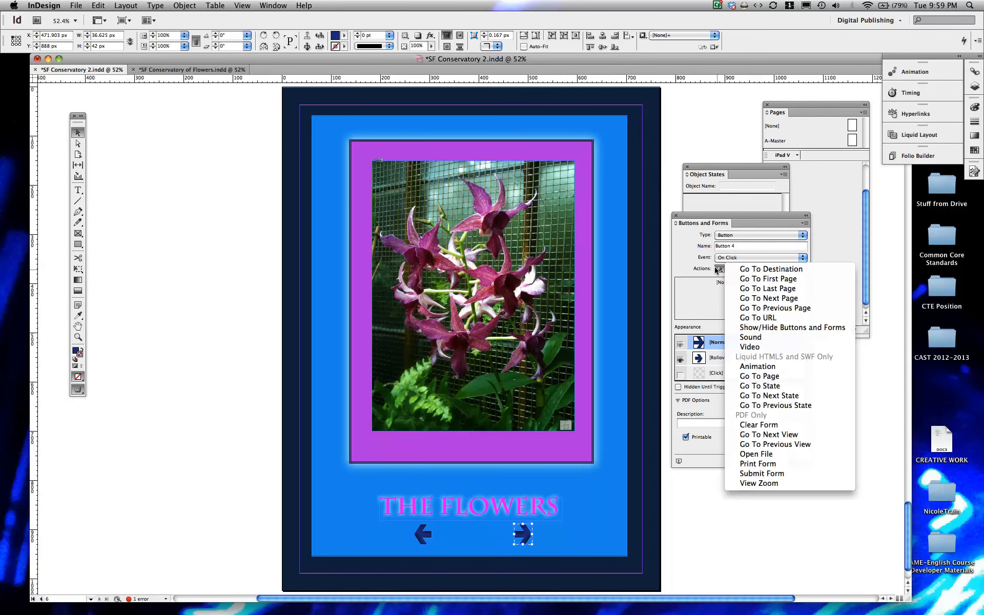
left_click(765, 395)
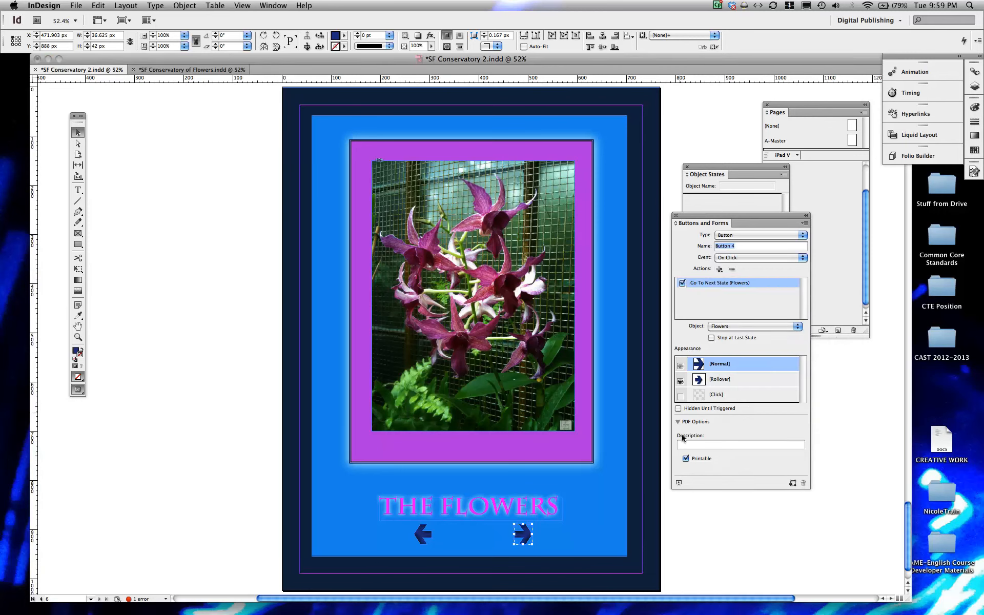
- Preview the page as SWF, test both arrow buttons by stepping back and forward through the flower photos, and close the preview
left_click(678, 482)
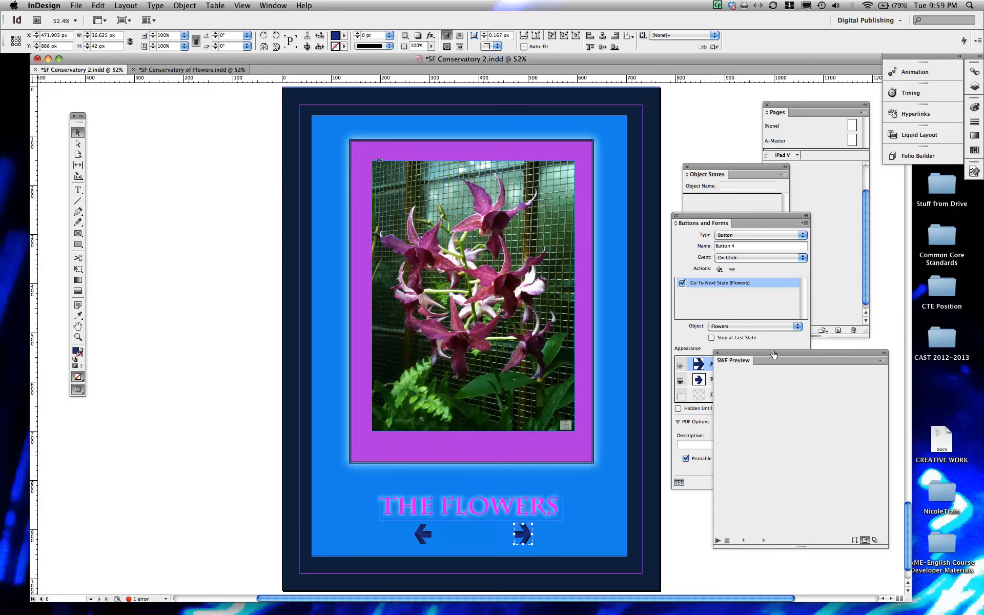
left_click_drag(773, 353, 583, 316)
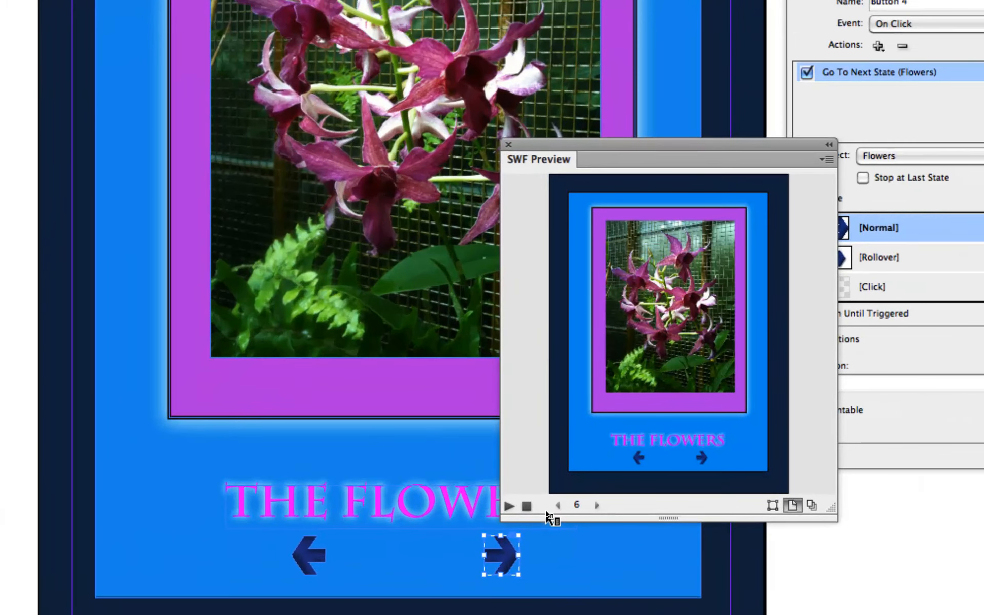
left_click(508, 507)
left_click(639, 458)
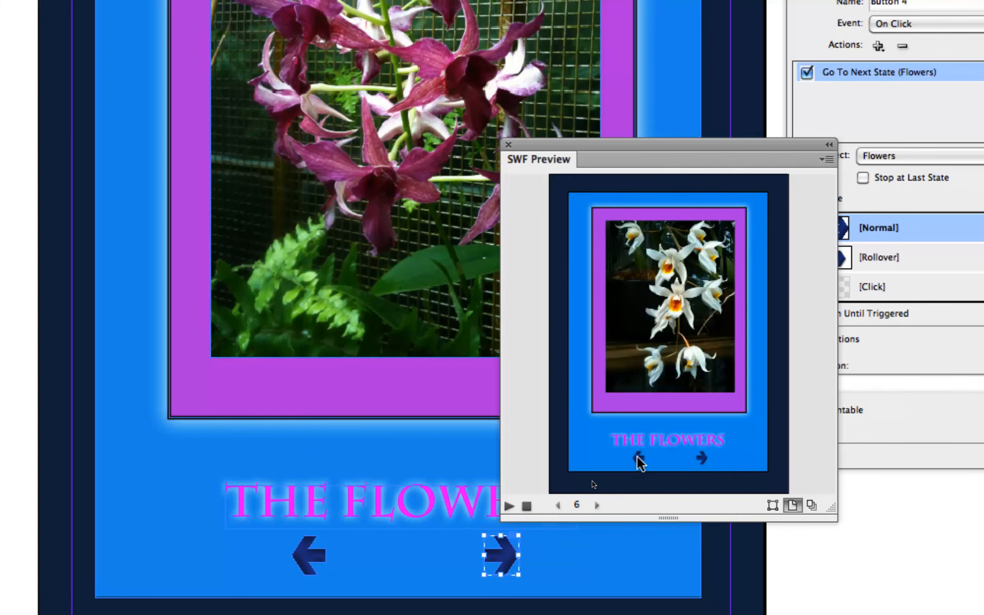
left_click(637, 456)
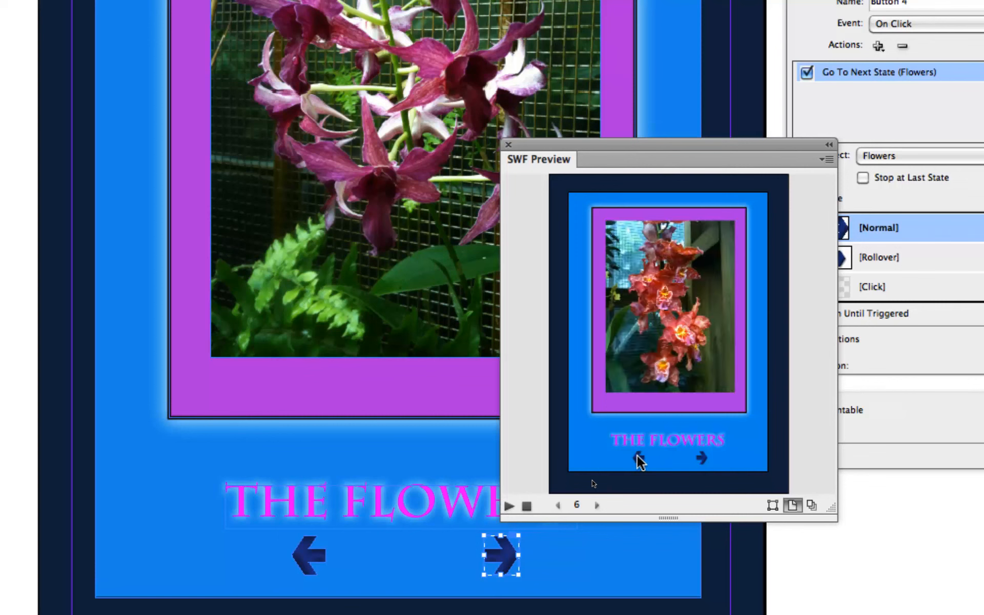
left_click(701, 457)
left_click(702, 457)
left_click(702, 457)
left_click(701, 457)
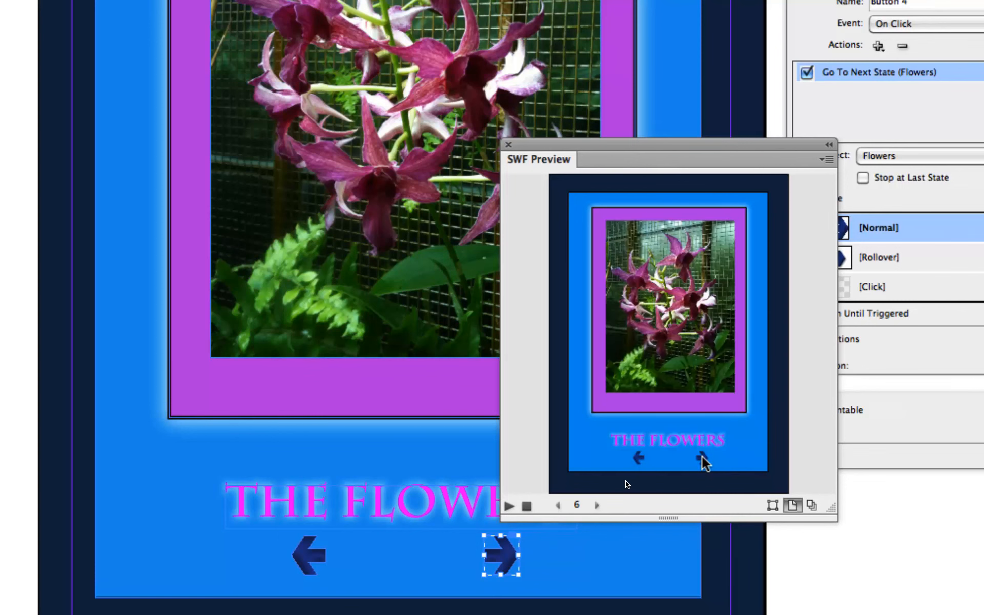
left_click(701, 457)
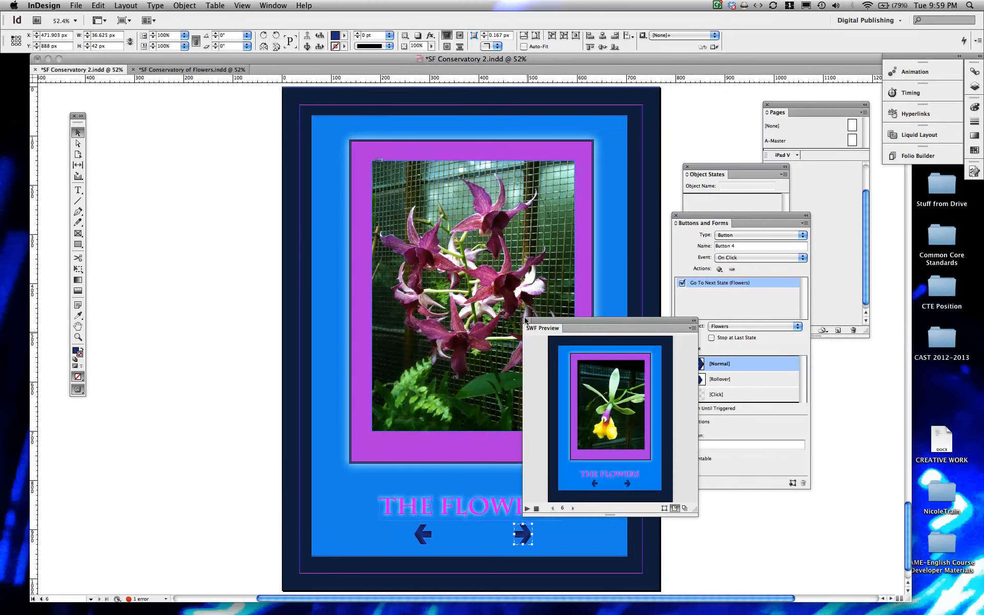
left_click(527, 321)
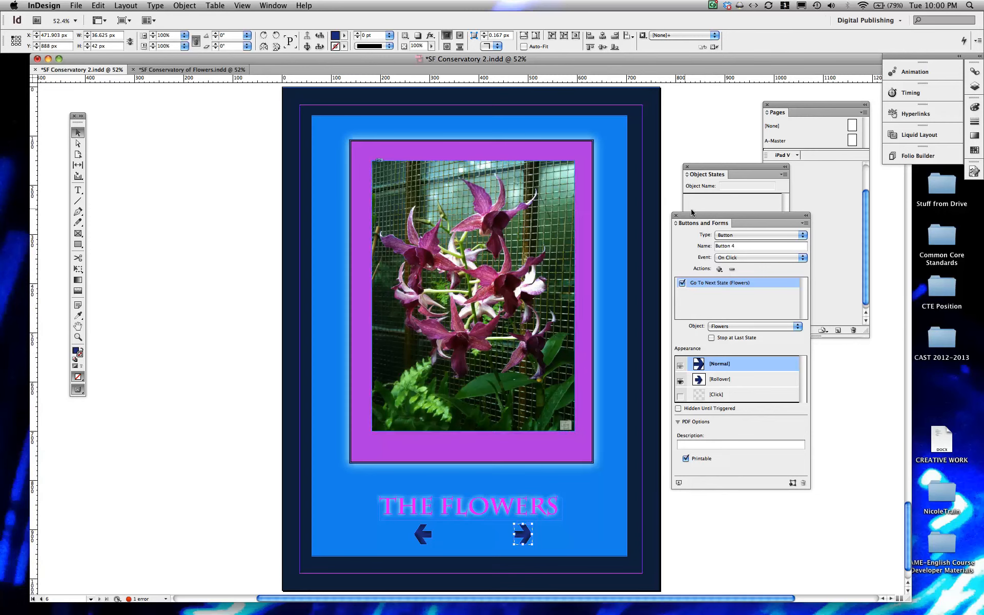
- Deselect everything and close the Buttons and Forms and Object States settings
left_click_drag(692, 216, 742, 222)
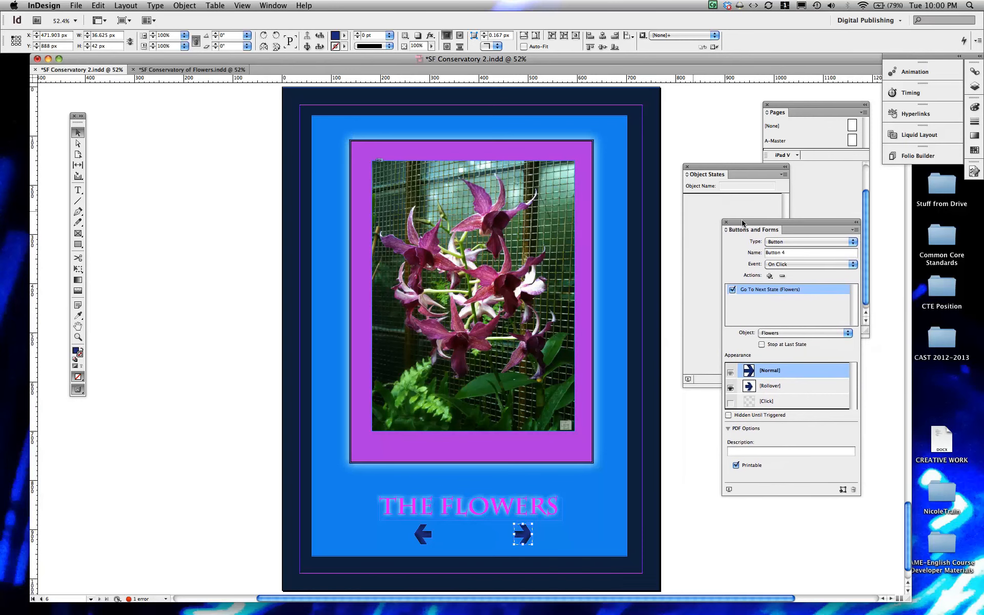
left_click(690, 429)
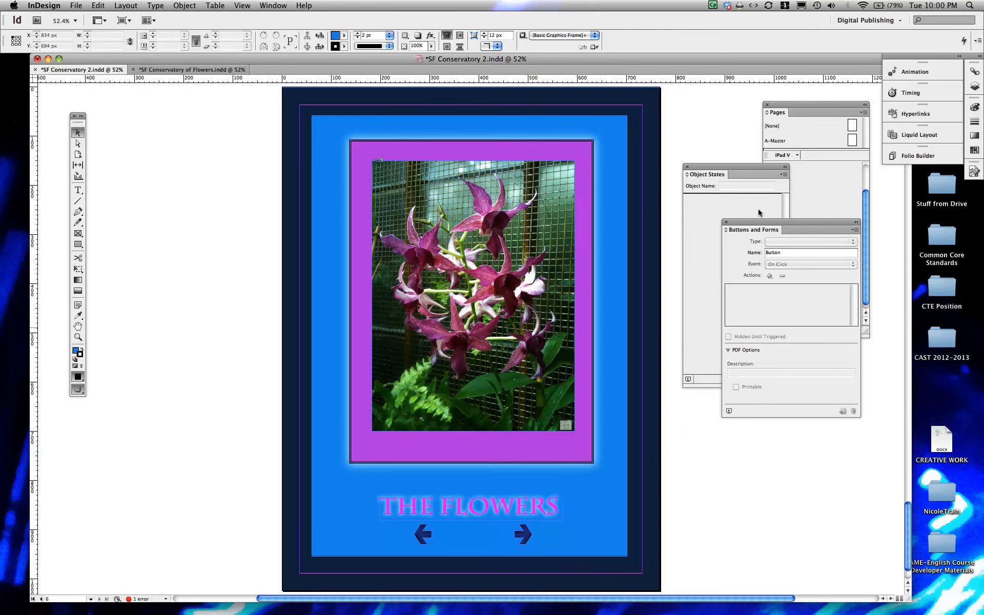
left_click(725, 222)
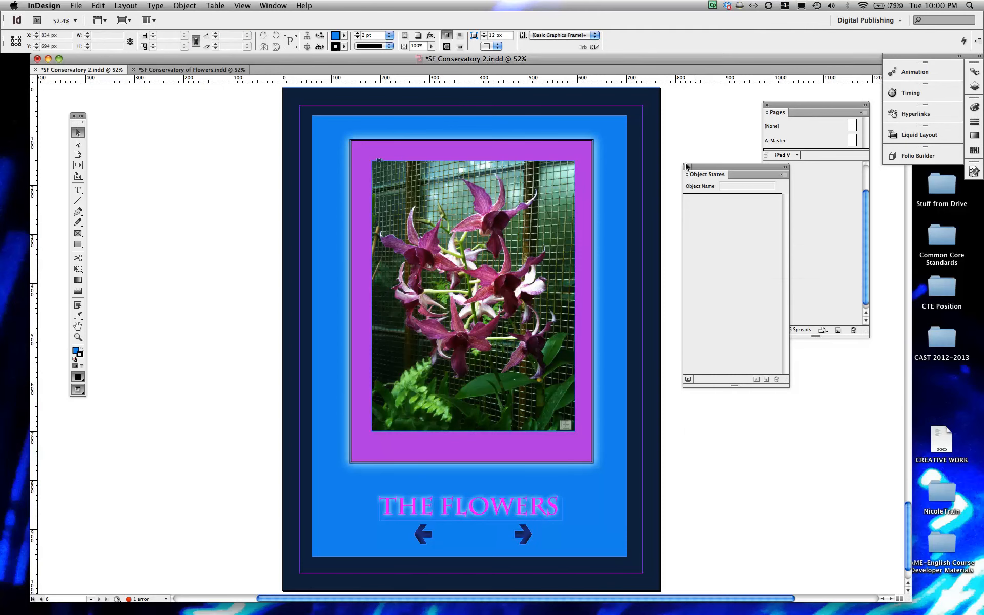
left_click(685, 166)
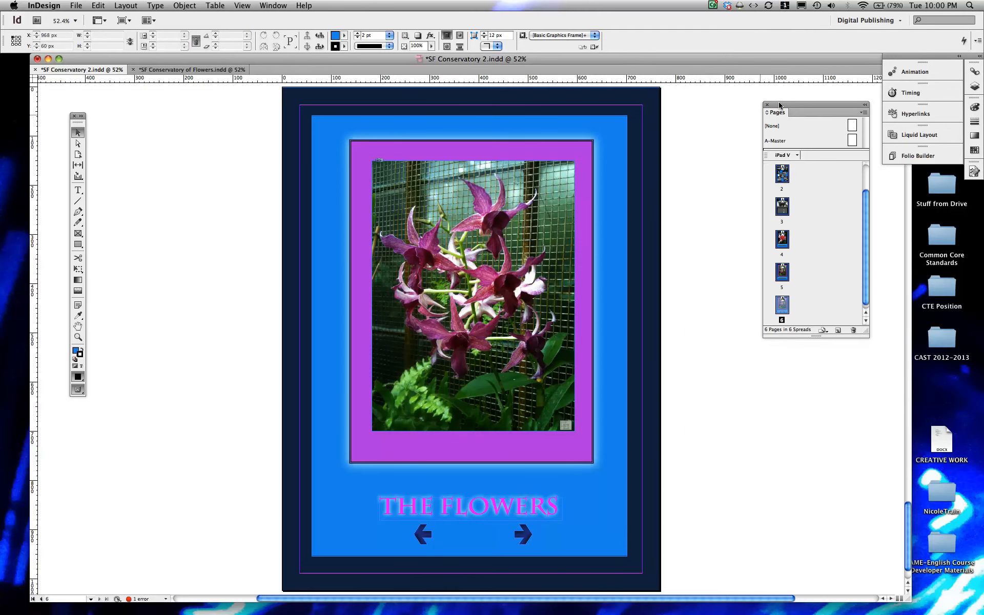